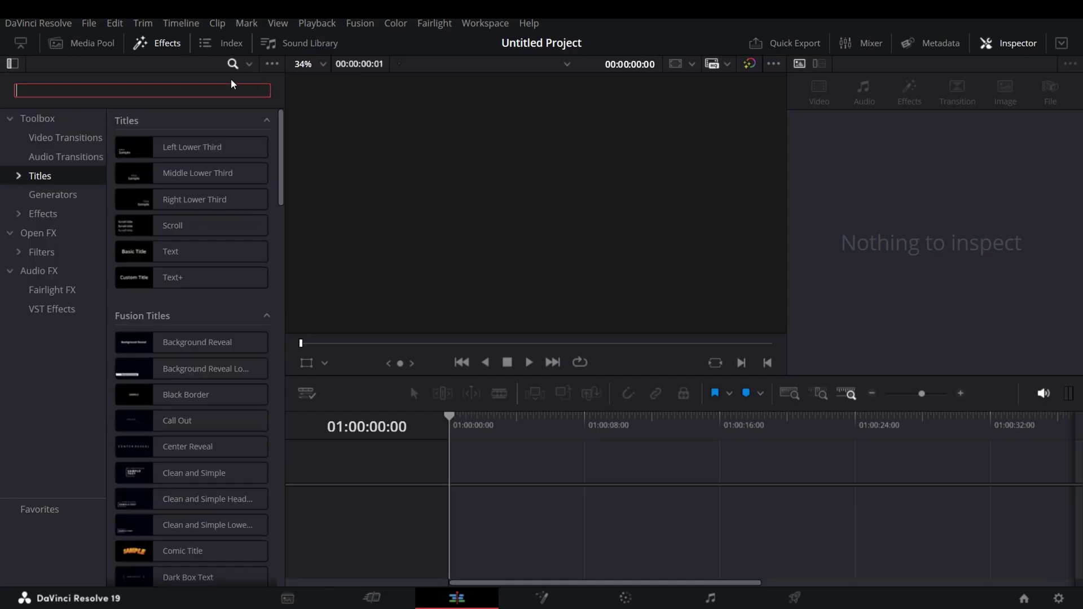
Step: Find the Four Color Gradient generator with the search 'gra' and add it to the timeline
{"action": "type", "text": "gra"}
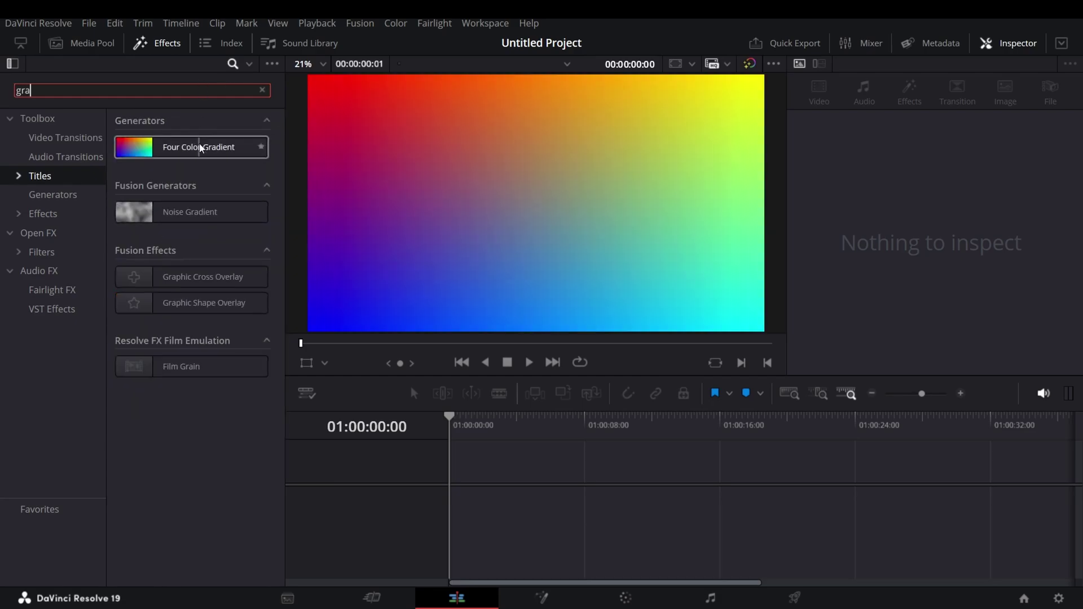
{"action": "left_click_drag", "start_coordinate": [203, 145], "coordinate": [461, 496]}
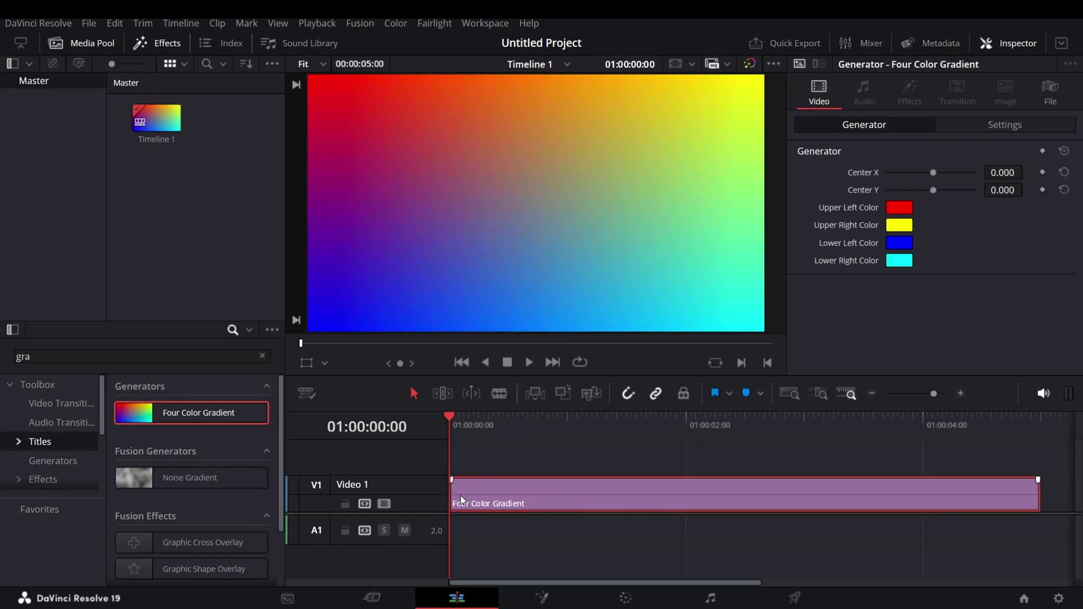
Step: Make the gradient's upper-left, upper-right and lower-left colours black and lower its opacity to about 58.78
{"action": "scroll", "coordinate": [542, 176], "scroll_direction": "down", "scroll_amount": 1}
{"action": "left_click", "coordinate": [900, 212]}
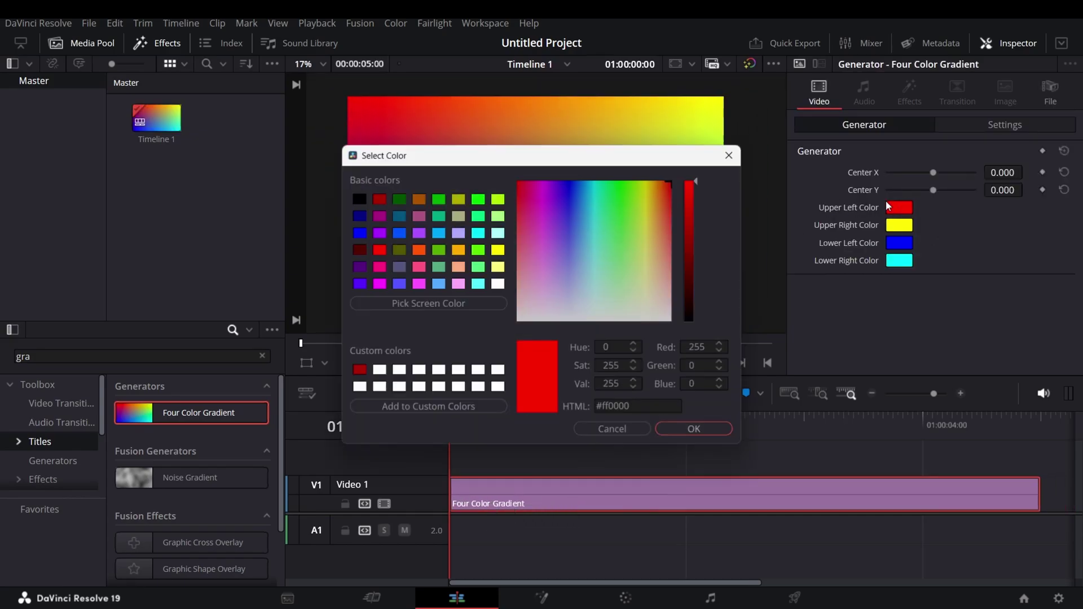
{"action": "left_click", "coordinate": [359, 199]}
{"action": "left_click", "coordinate": [694, 429]}
{"action": "left_click", "coordinate": [899, 225]}
{"action": "left_click", "coordinate": [359, 199]}
{"action": "left_click", "coordinate": [694, 428]}
{"action": "left_click", "coordinate": [900, 243]}
{"action": "left_click", "coordinate": [358, 198]}
{"action": "left_click", "coordinate": [694, 429]}
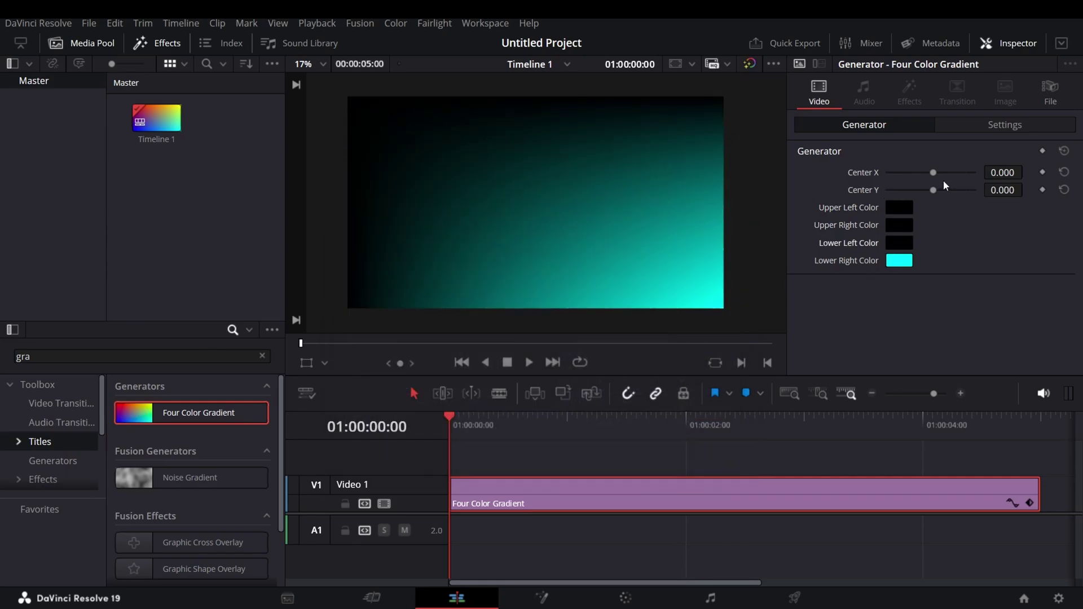
{"action": "left_click", "coordinate": [970, 127]}
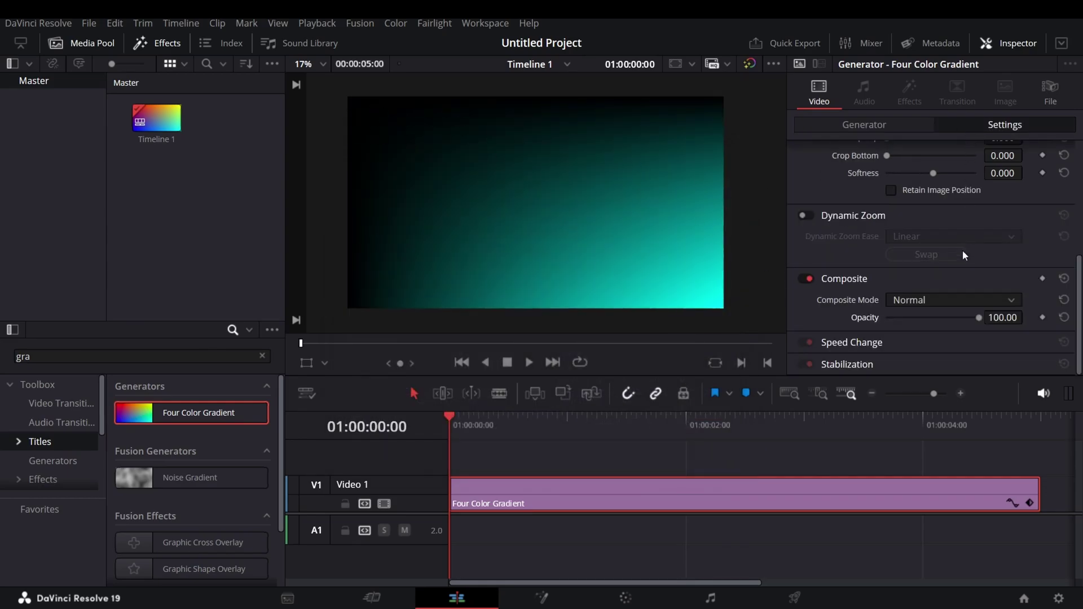
{"action": "left_click_drag", "start_coordinate": [971, 324], "coordinate": [941, 322]}
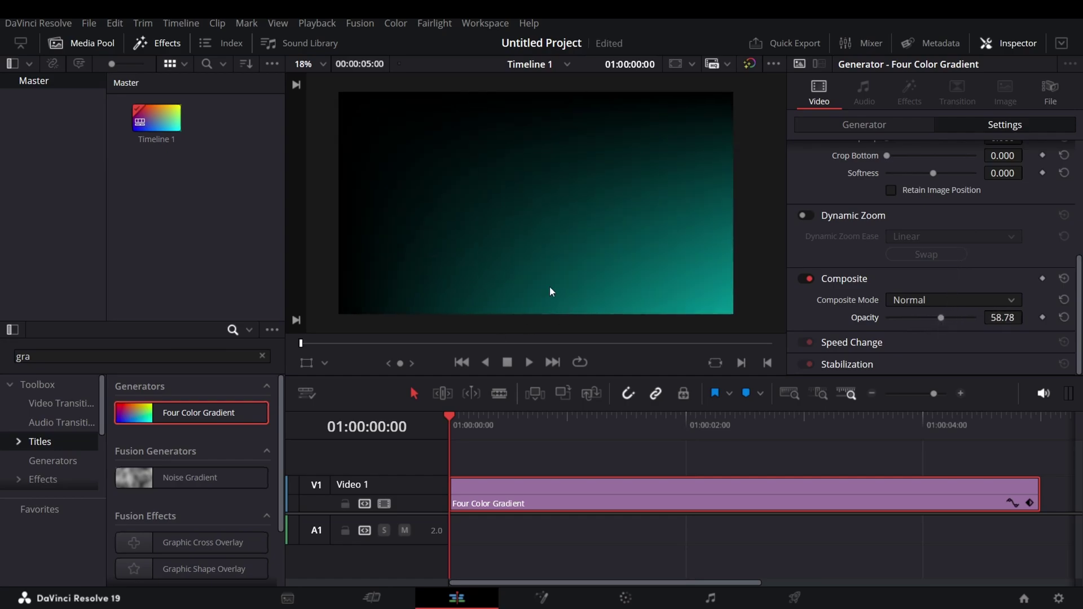
Step: Add a Noise Dissolve, found by searching 'nois', to the gradient clip's start and preview it
{"action": "left_click", "coordinate": [262, 357]}
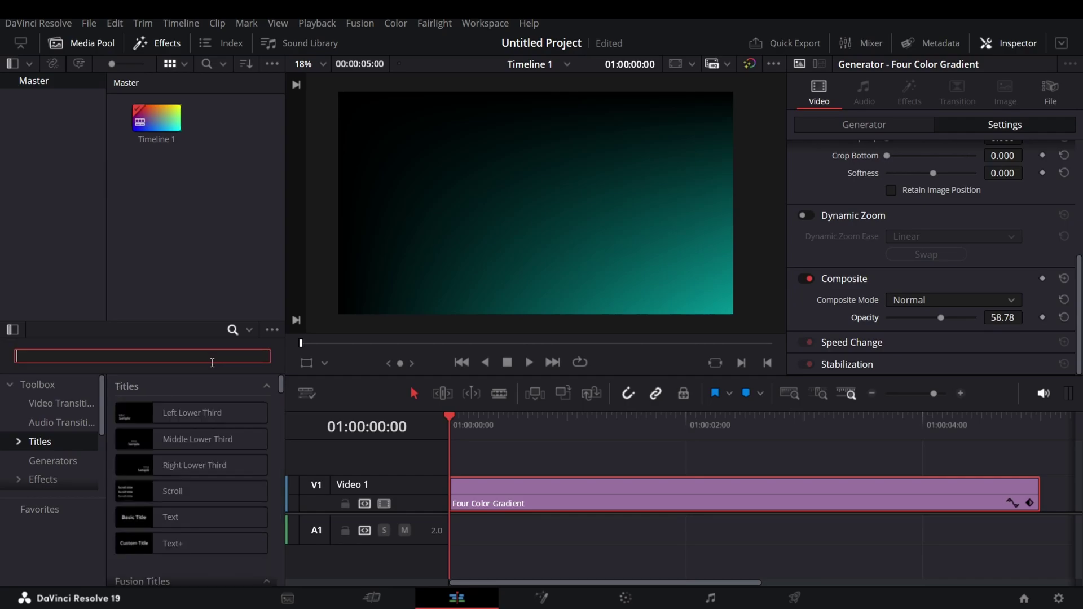
{"action": "type", "text": "noise"}
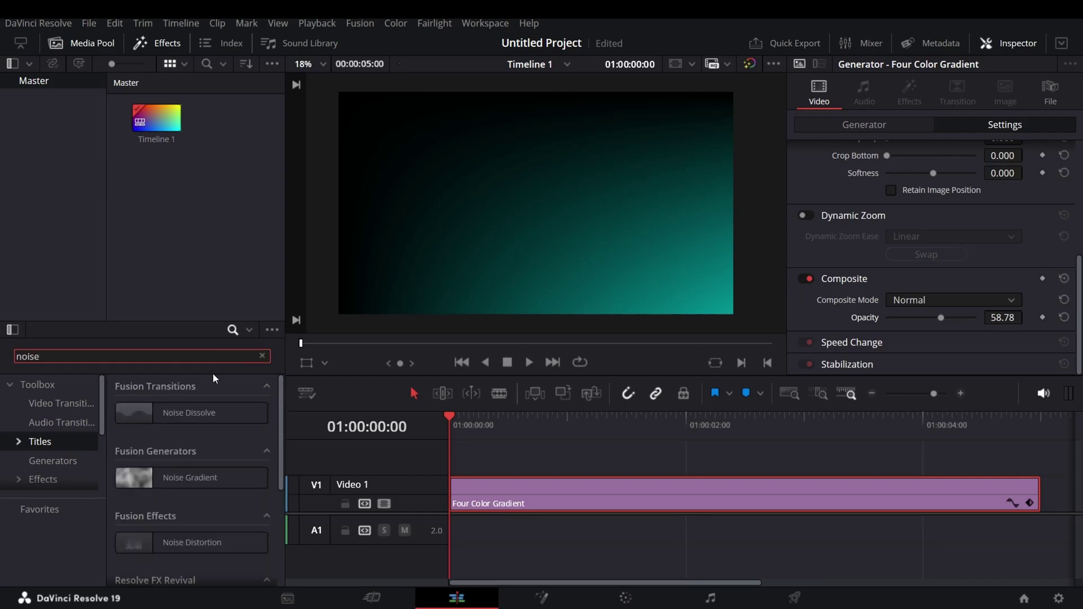
{"action": "left_click_drag", "start_coordinate": [212, 414], "coordinate": [471, 487]}
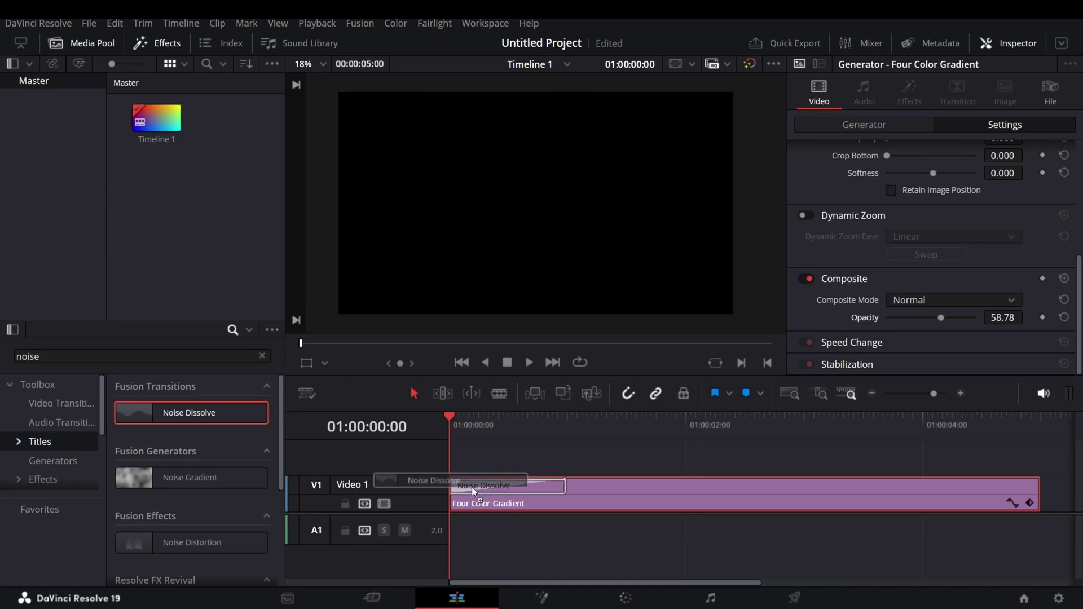
{"action": "key", "text": "space"}
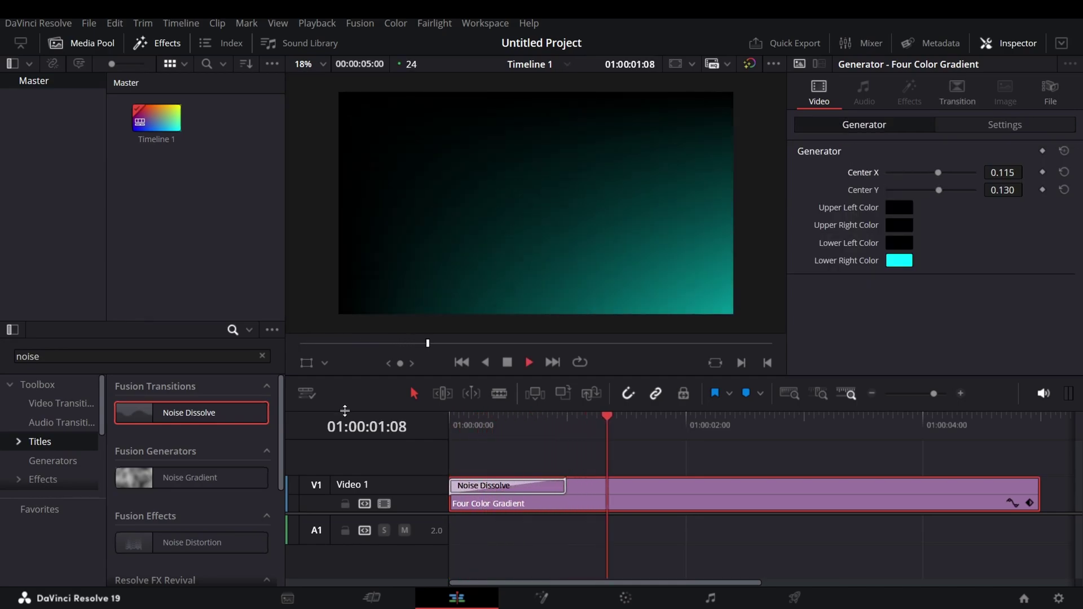
{"action": "key", "text": "space"}
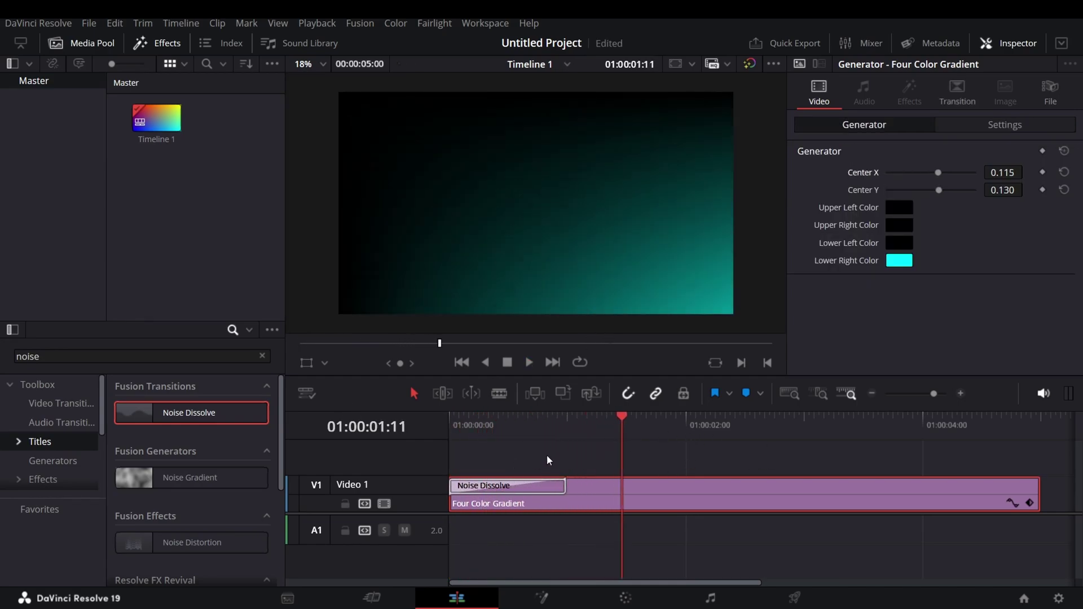
Step: Add a Noise Dissolve to the gradient clip's end and preview the ending transition
{"action": "left_click_drag", "start_coordinate": [245, 410], "coordinate": [1030, 485]}
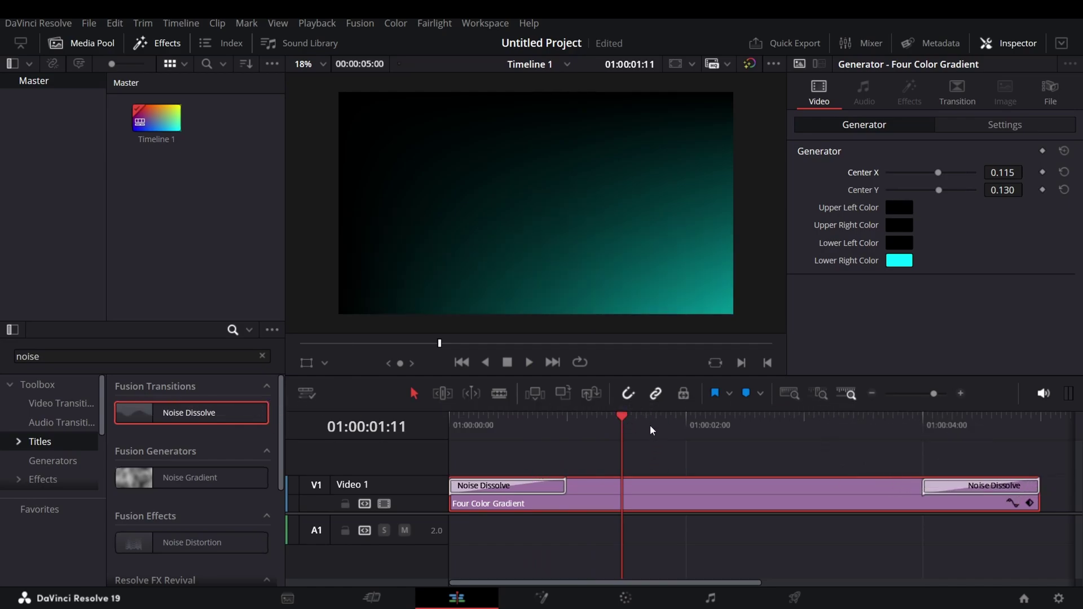
{"action": "left_click_drag", "start_coordinate": [631, 418], "coordinate": [923, 488]}
{"action": "key", "text": "space"}
{"action": "left_click_drag", "start_coordinate": [1024, 417], "coordinate": [528, 475]}
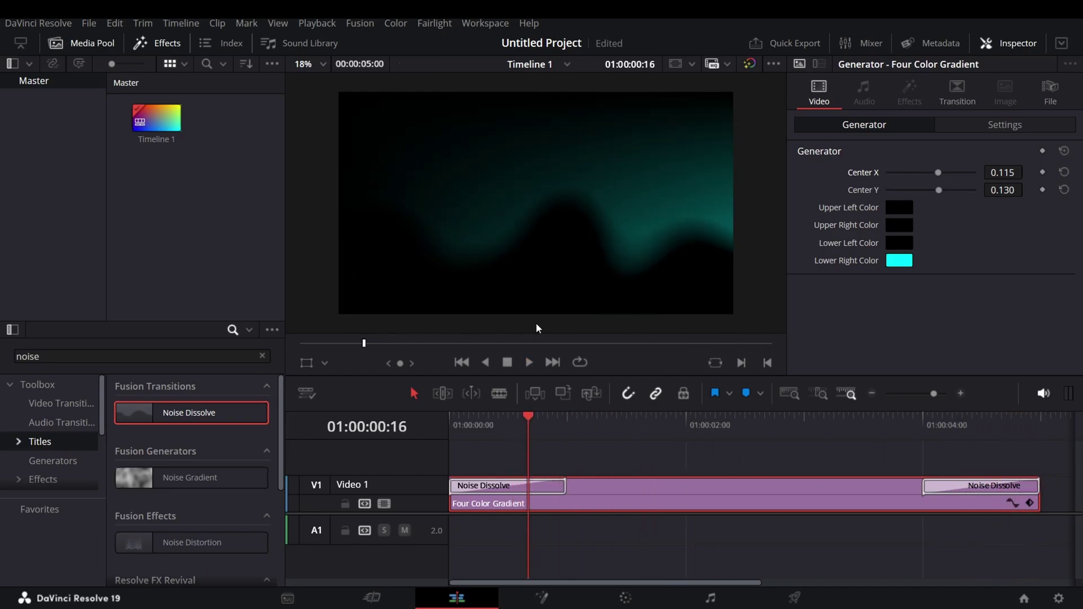
Step: Place a Text+ title on Video 2 and cut it at 01:00:04:12, deleting the split-off tail
{"action": "left_click", "coordinate": [262, 354]}
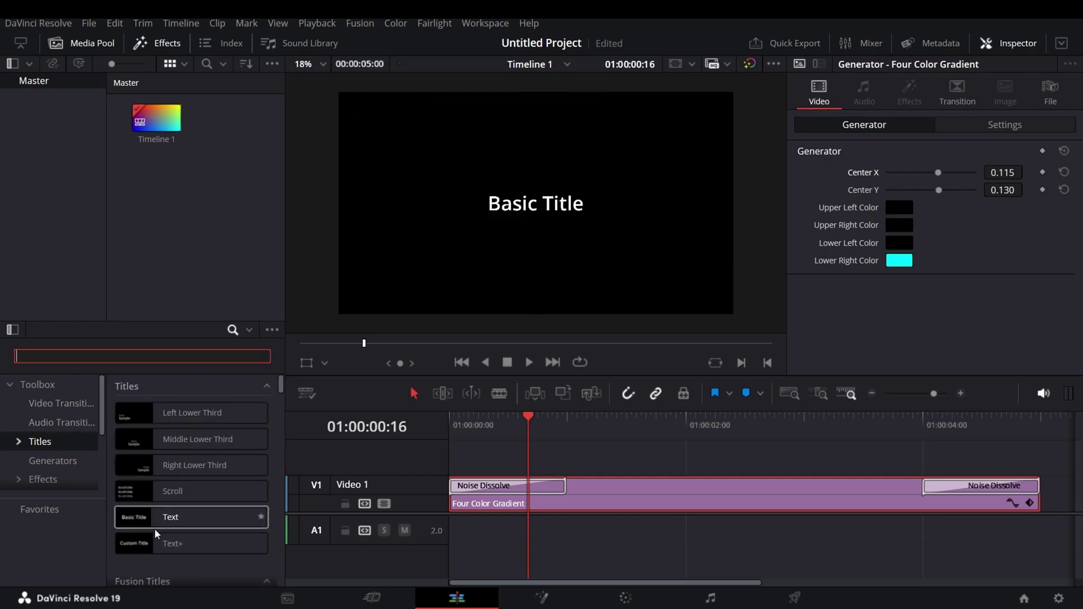
{"action": "left_click_drag", "start_coordinate": [174, 544], "coordinate": [512, 463]}
{"action": "left_click", "coordinate": [563, 453]}
{"action": "left_click_drag", "start_coordinate": [528, 417], "coordinate": [1002, 455]}
{"action": "key", "text": "ctrl+b"}
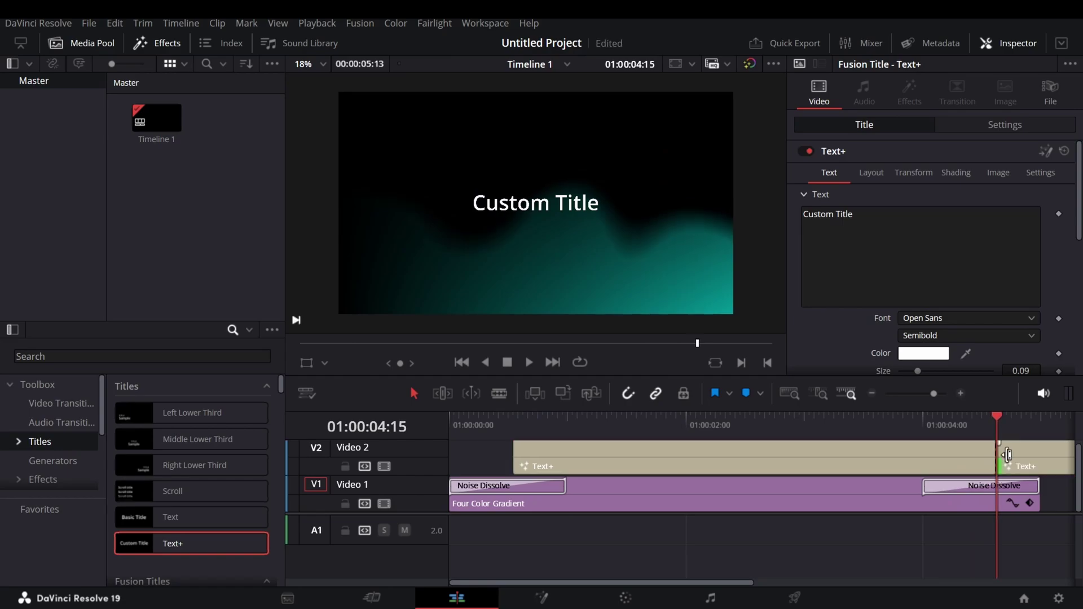
{"action": "key", "text": "Delete"}
{"action": "left_click_drag", "start_coordinate": [997, 426], "coordinate": [985, 422]}
Step: Add an opacity keyframe to the Text+ title at 01:00:04:12
{"action": "left_click", "coordinate": [983, 449]}
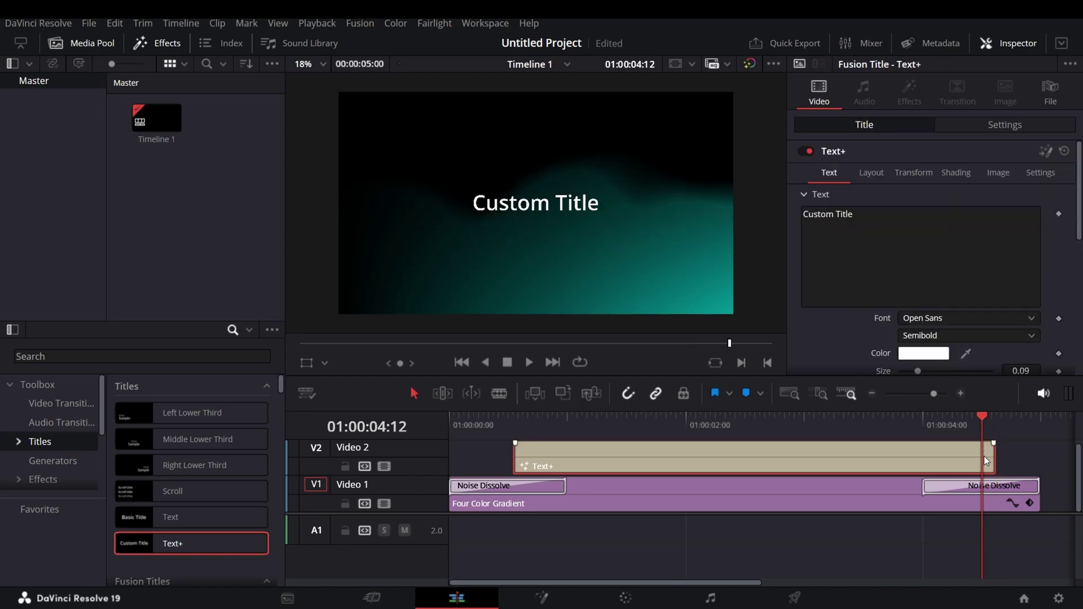
{"action": "scroll", "coordinate": [943, 281], "scroll_direction": "down", "scroll_amount": 10}
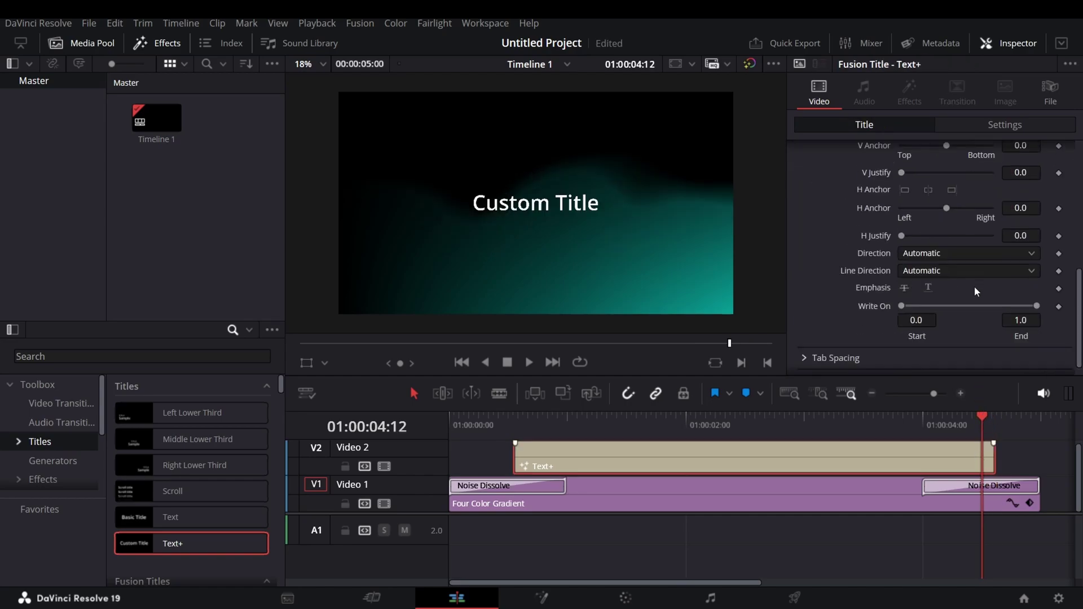
{"action": "left_click", "coordinate": [987, 125]}
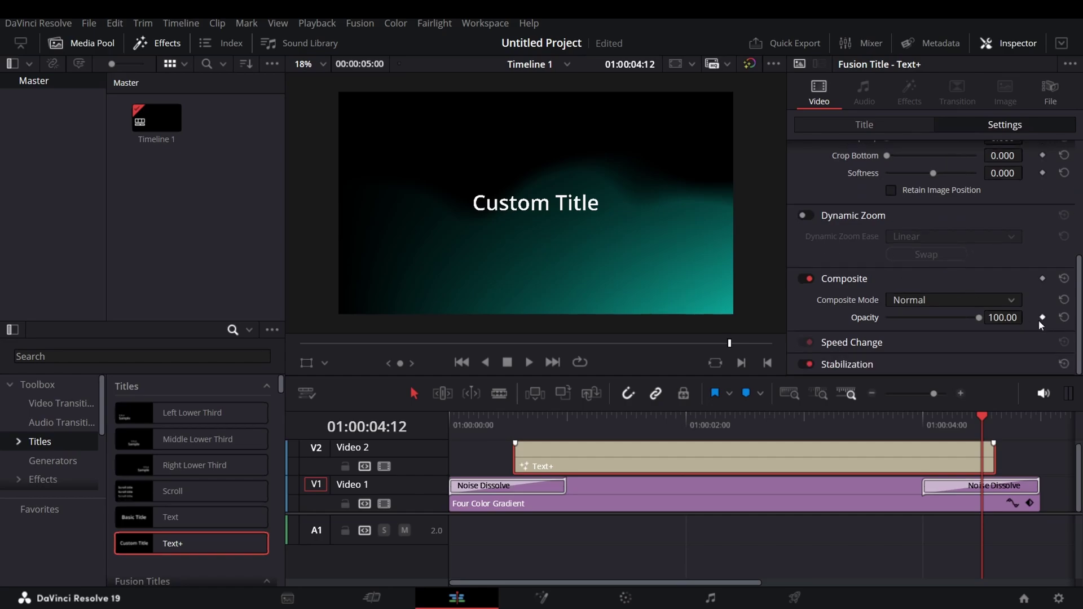
{"action": "left_click", "coordinate": [1042, 318]}
{"action": "left_click_drag", "start_coordinate": [980, 419], "coordinate": [995, 425]}
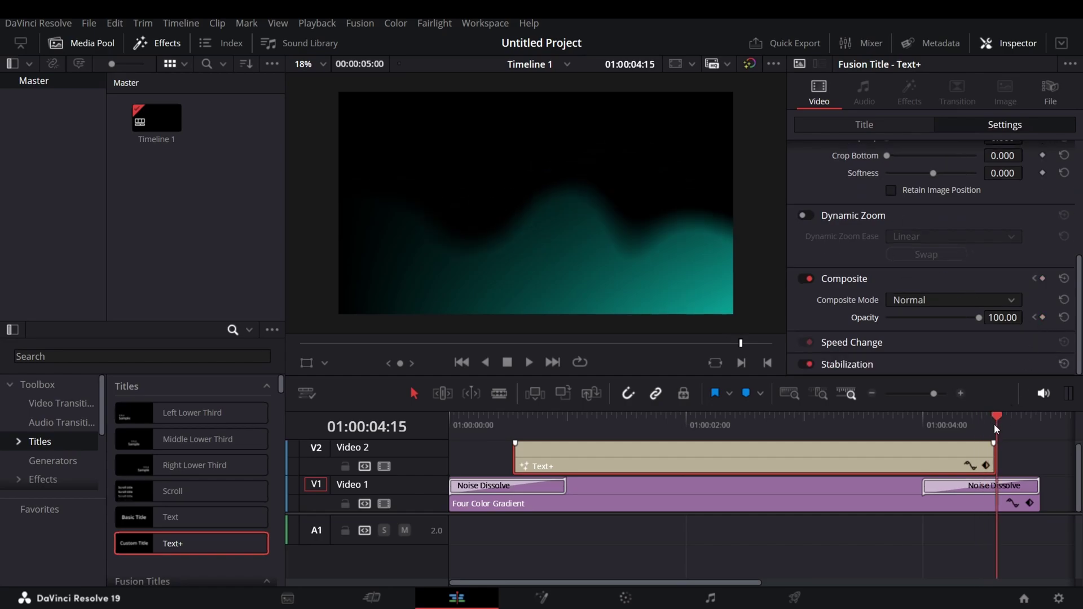
{"action": "left_click", "coordinate": [1035, 317]}
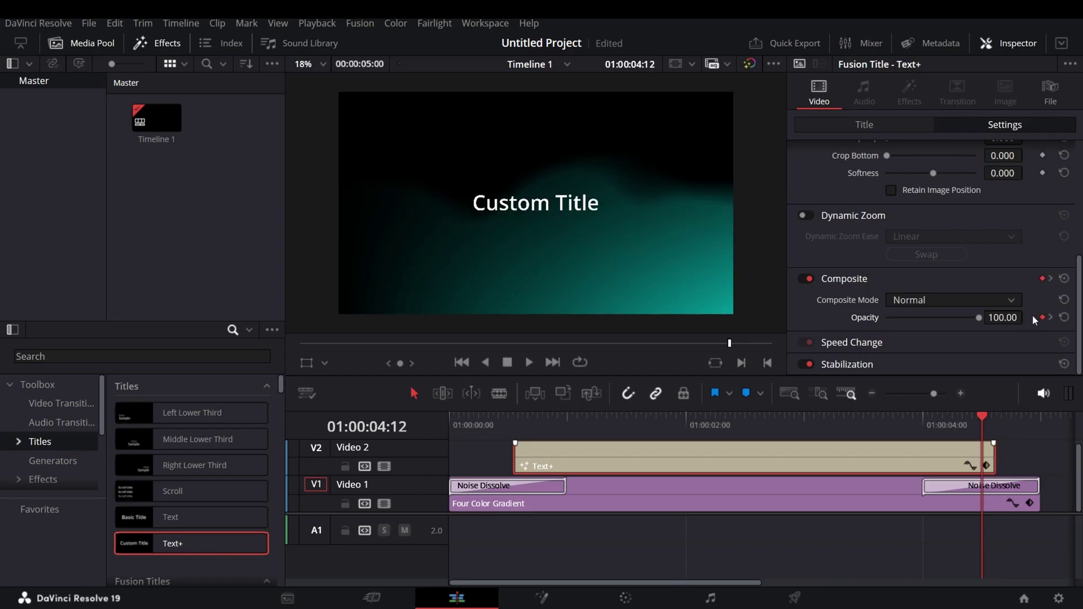
Step: Add another opacity keyframe a few frames after the title's start
{"action": "left_click_drag", "start_coordinate": [982, 424], "coordinate": [513, 423]}
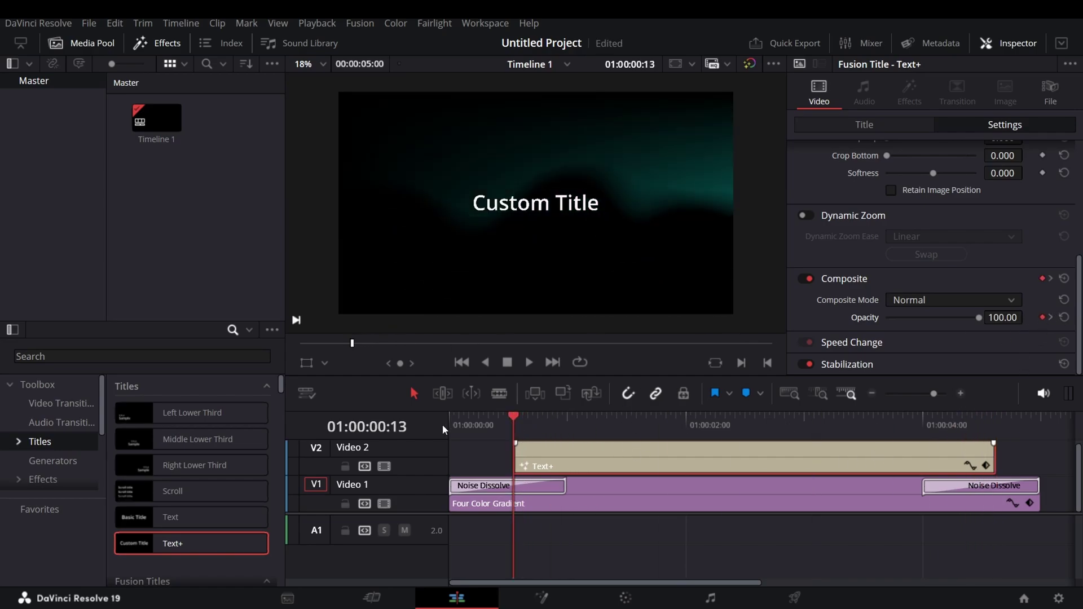
{"action": "left_click_drag", "start_coordinate": [513, 418], "coordinate": [545, 432]}
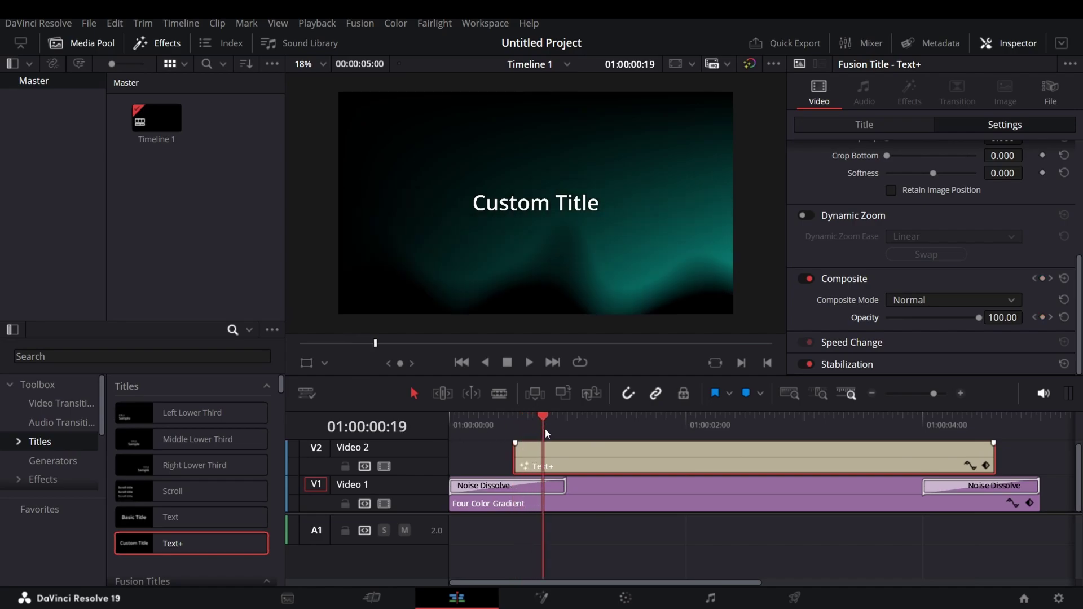
{"action": "left_click", "coordinate": [1043, 318]}
Step: Set the title's first and last opacity keyframes to 0.00
{"action": "left_click", "coordinate": [1035, 318]}
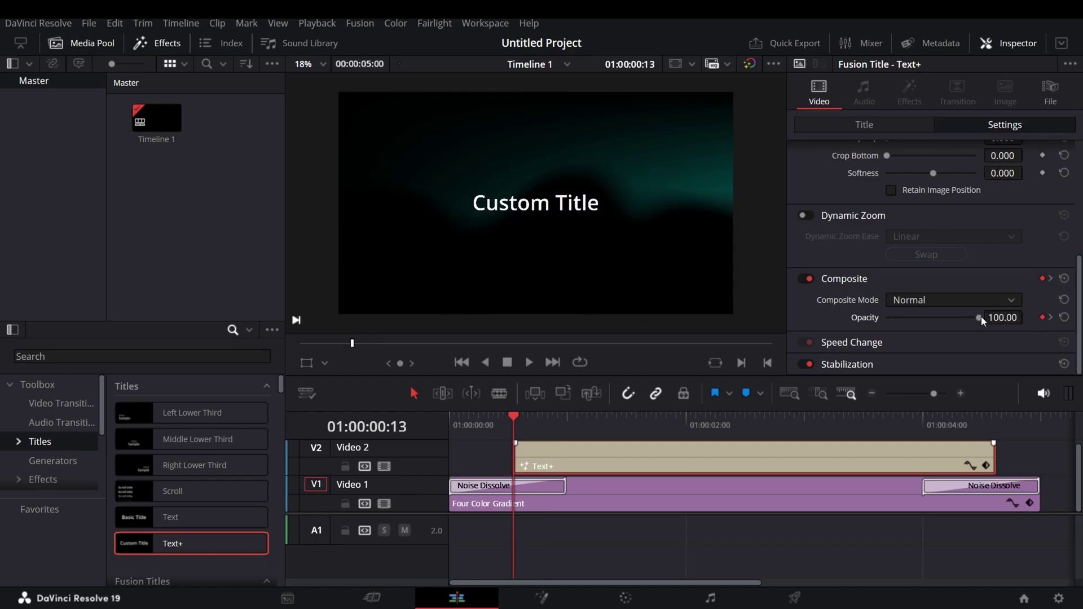
{"action": "left_click_drag", "start_coordinate": [979, 318], "coordinate": [851, 322]}
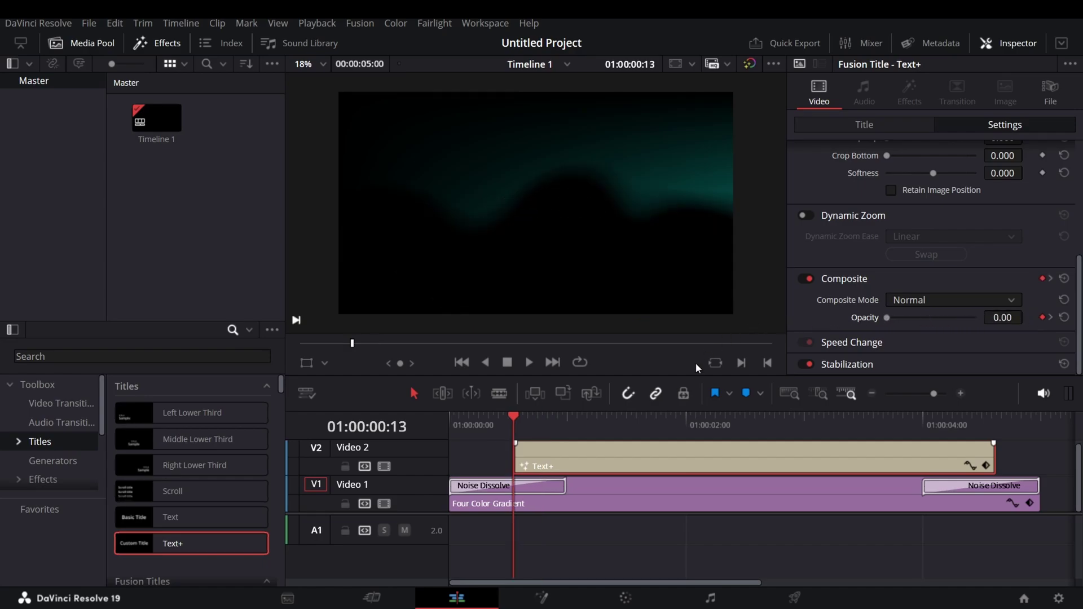
{"action": "left_click_drag", "start_coordinate": [513, 416], "coordinate": [983, 373]}
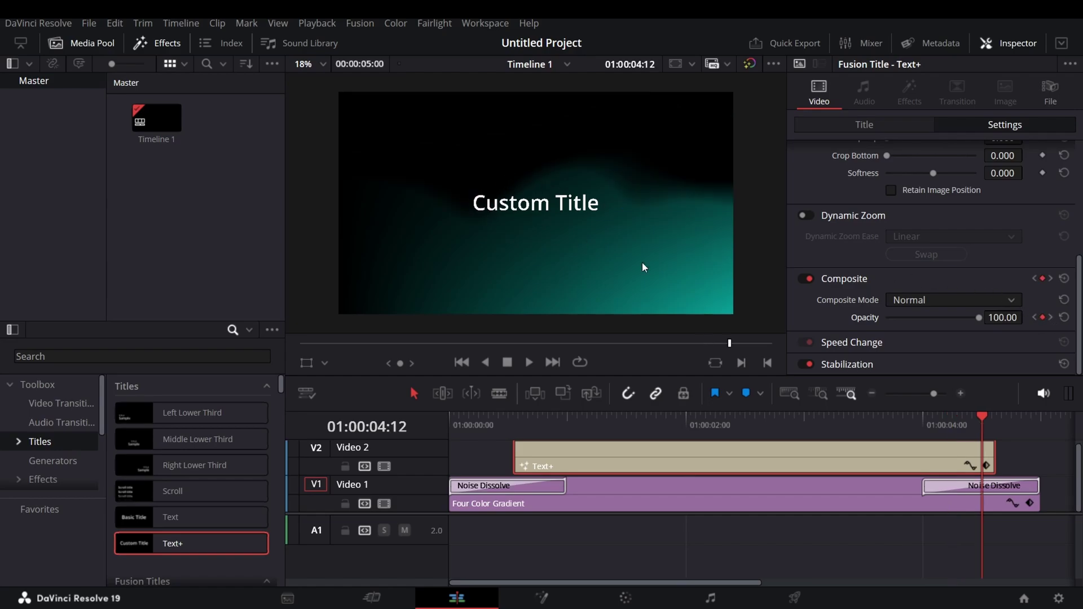
{"action": "left_click", "coordinate": [1052, 317]}
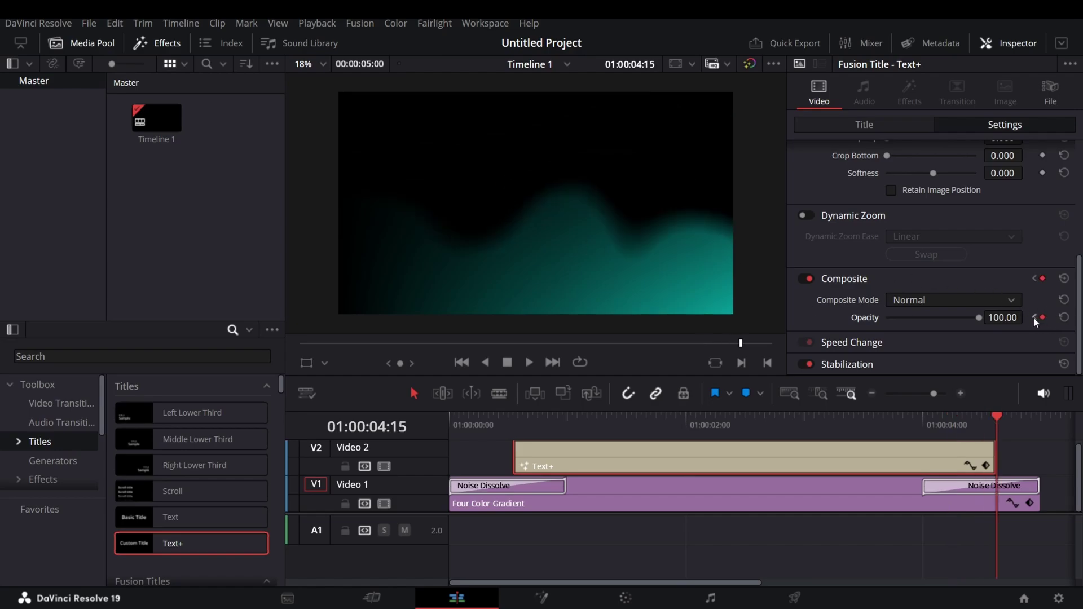
{"action": "left_click_drag", "start_coordinate": [981, 320], "coordinate": [861, 322]}
Step: Play back the title to check its fade-in and fade-out
{"action": "left_click_drag", "start_coordinate": [994, 422], "coordinate": [519, 422]}
{"action": "left_click", "coordinate": [1028, 419]}
{"action": "key", "text": "space"}
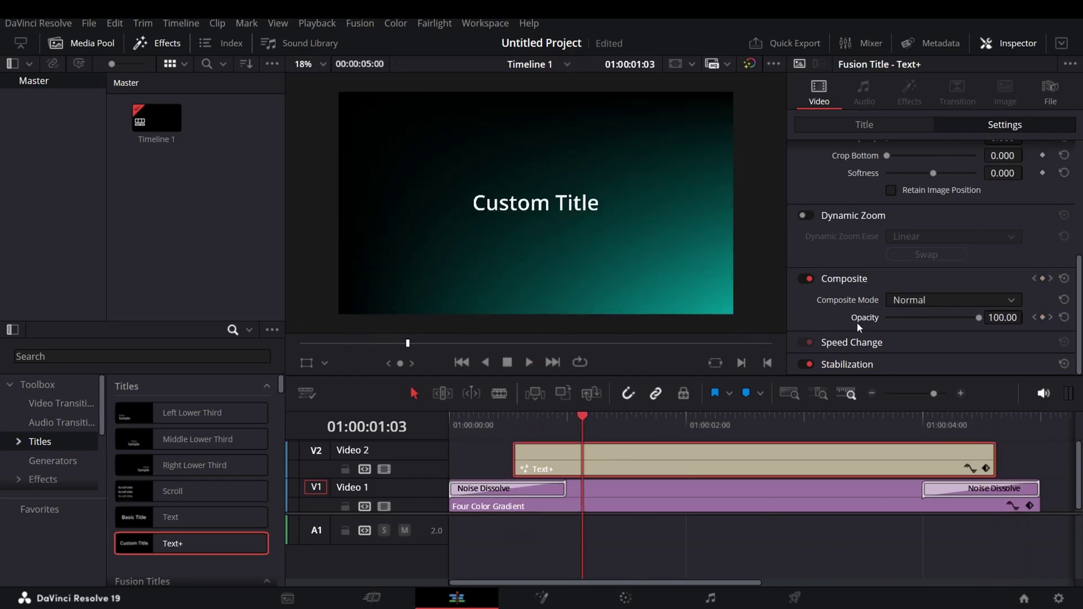
{"action": "scroll", "coordinate": [892, 223], "scroll_direction": "up", "scroll_amount": 3}
{"action": "scroll", "coordinate": [892, 222], "scroll_direction": "up", "scroll_amount": 3}
Step: Replace the placeholder 'Custom Title' text with 'SURREAL'
{"action": "left_click", "coordinate": [864, 126]}
{"action": "scroll", "coordinate": [889, 210], "scroll_direction": "up", "scroll_amount": 5}
{"action": "left_click", "coordinate": [879, 220]}
{"action": "left_click_drag", "start_coordinate": [797, 220], "coordinate": [853, 212]}
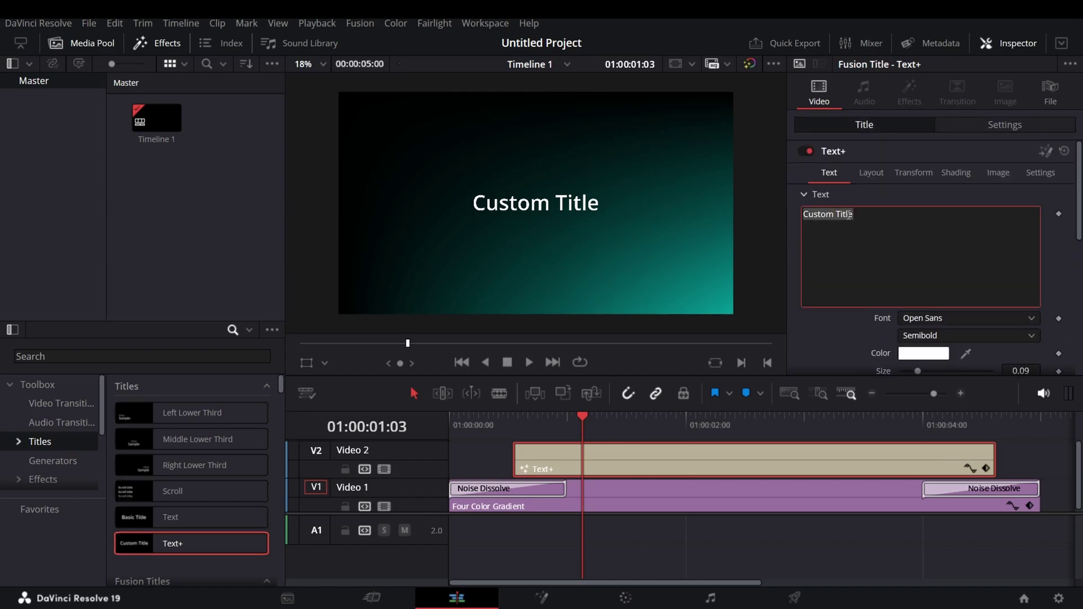
{"action": "key", "text": "BackSpace"}
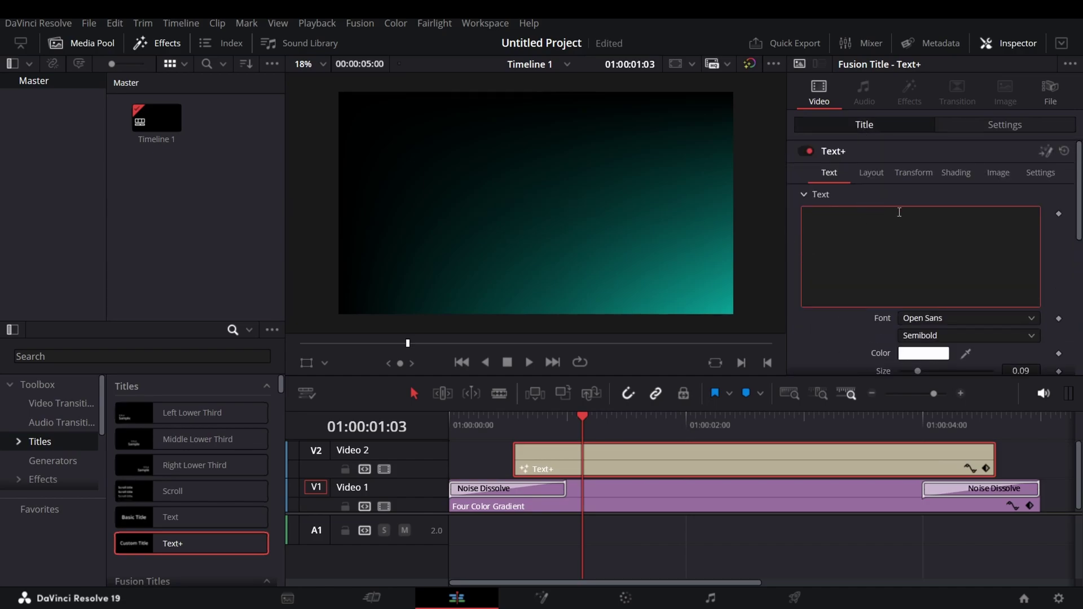
{"action": "type", "text": "SURREAL"}
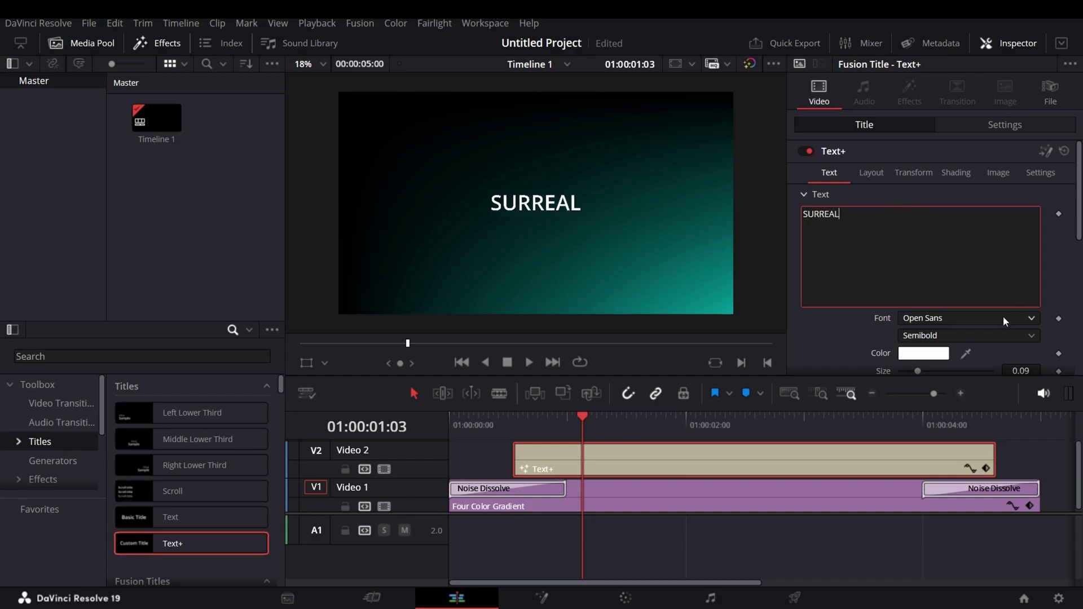
Step: Set the title font to Gotham Black at size 0.1181 and enable Character Level Styling
{"action": "left_click", "coordinate": [1004, 316]}
{"action": "scroll", "coordinate": [966, 188], "scroll_direction": "up", "scroll_amount": 10}
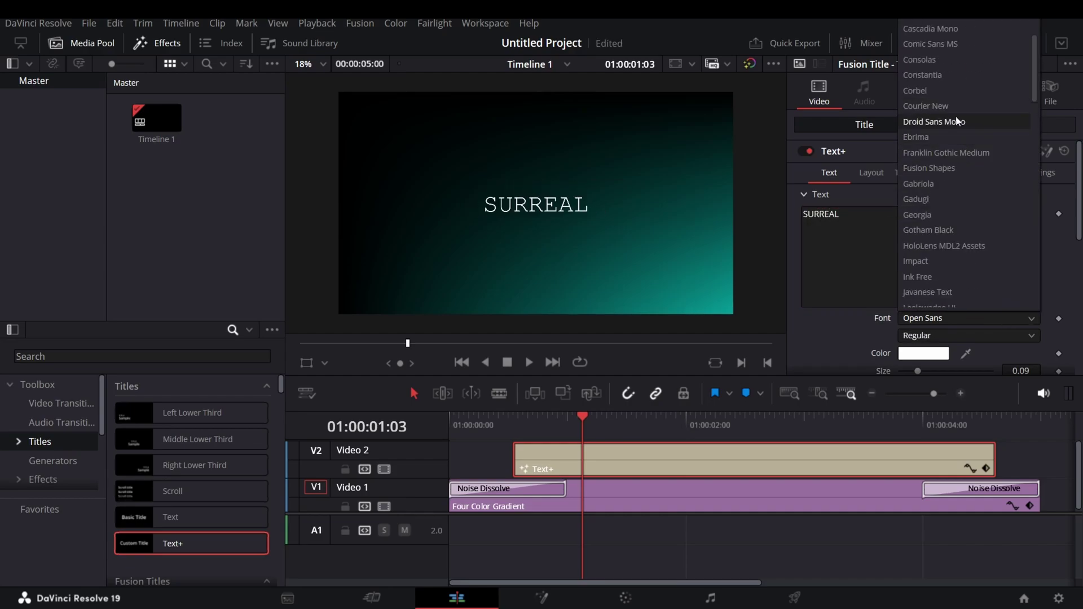
{"action": "left_click", "coordinate": [953, 229]}
{"action": "scroll", "coordinate": [864, 294], "scroll_direction": "down", "scroll_amount": 3}
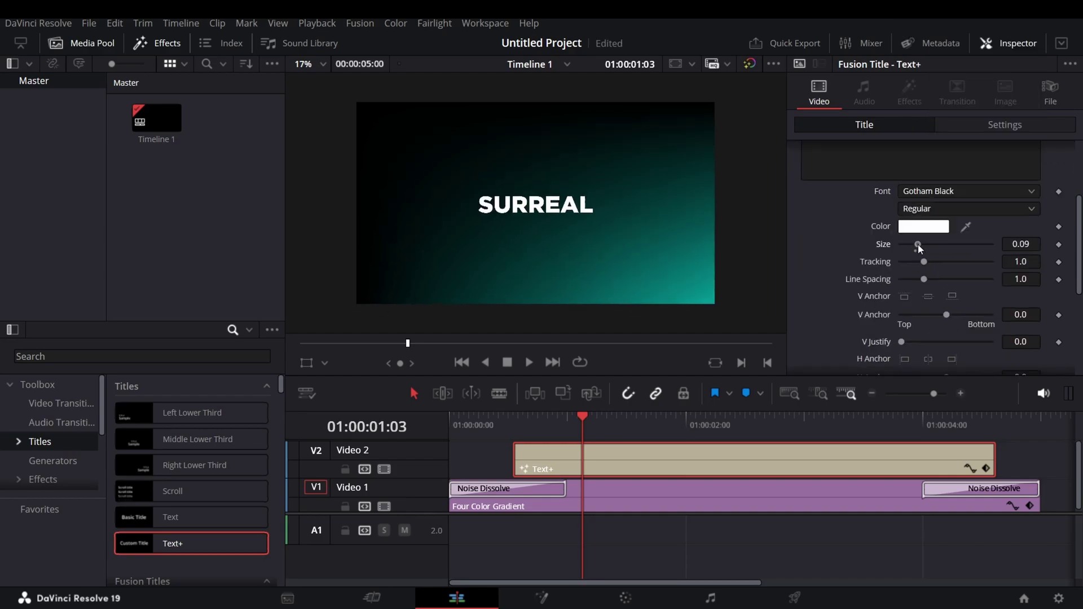
{"action": "left_click_drag", "start_coordinate": [919, 245], "coordinate": [923, 245]}
{"action": "scroll", "coordinate": [903, 243], "scroll_direction": "up", "scroll_amount": 5}
{"action": "right_click", "coordinate": [865, 233]}
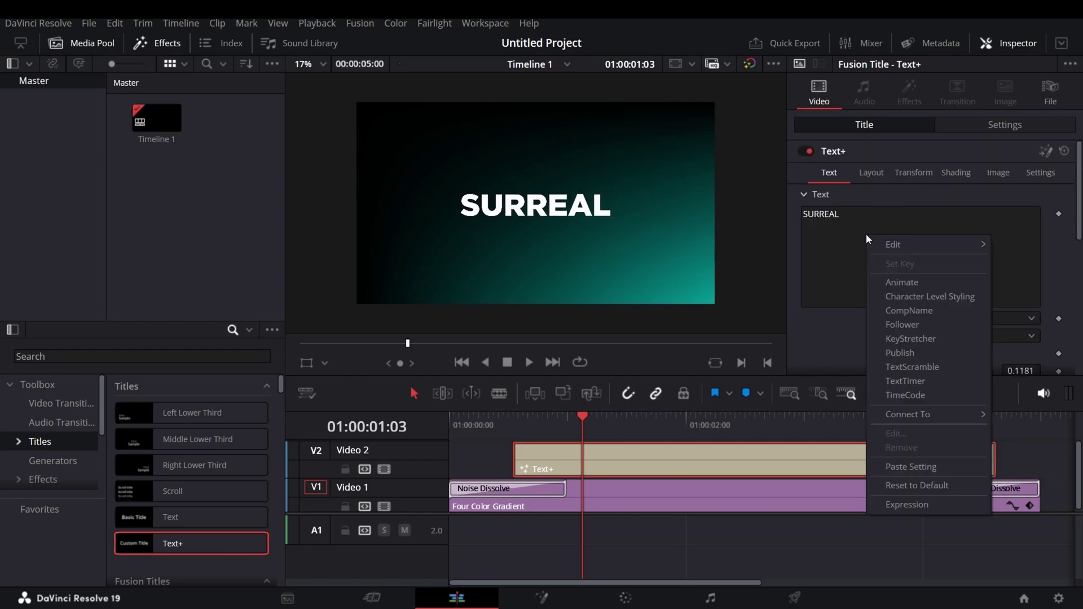
{"action": "left_click", "coordinate": [913, 296]}
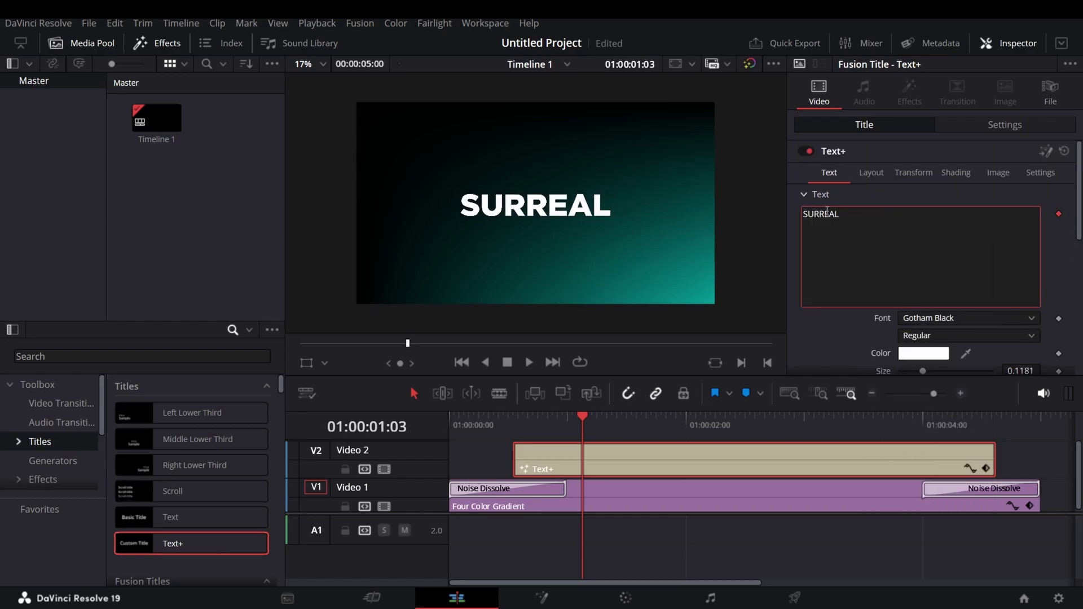
Step: In Fusion, colour the letters REAL bright green #00ff00, then go back to the Edit page
{"action": "left_click", "coordinate": [1048, 156]}
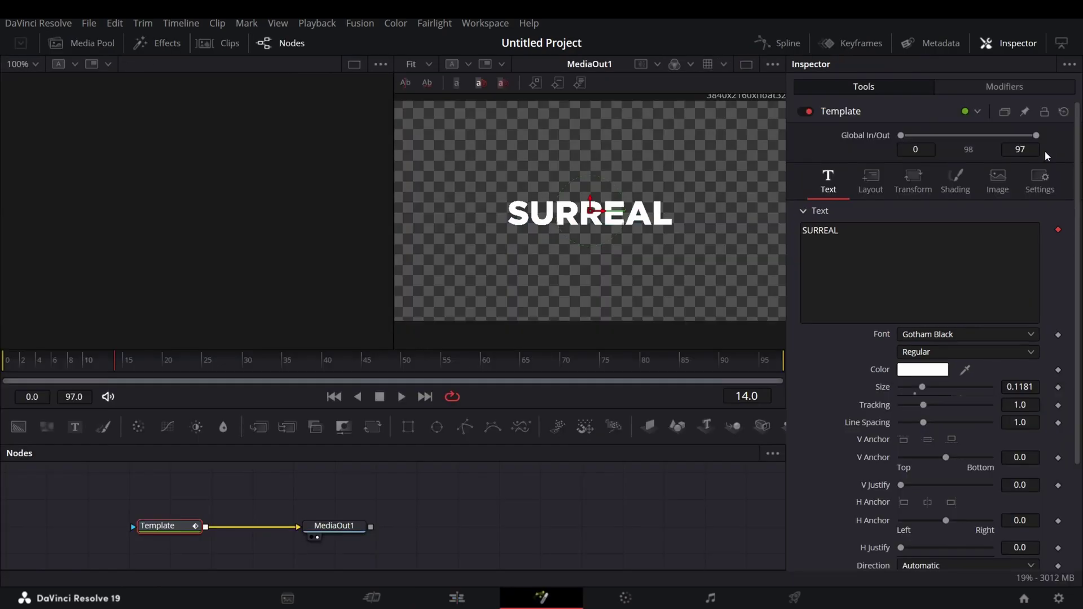
{"action": "left_click", "coordinate": [992, 88]}
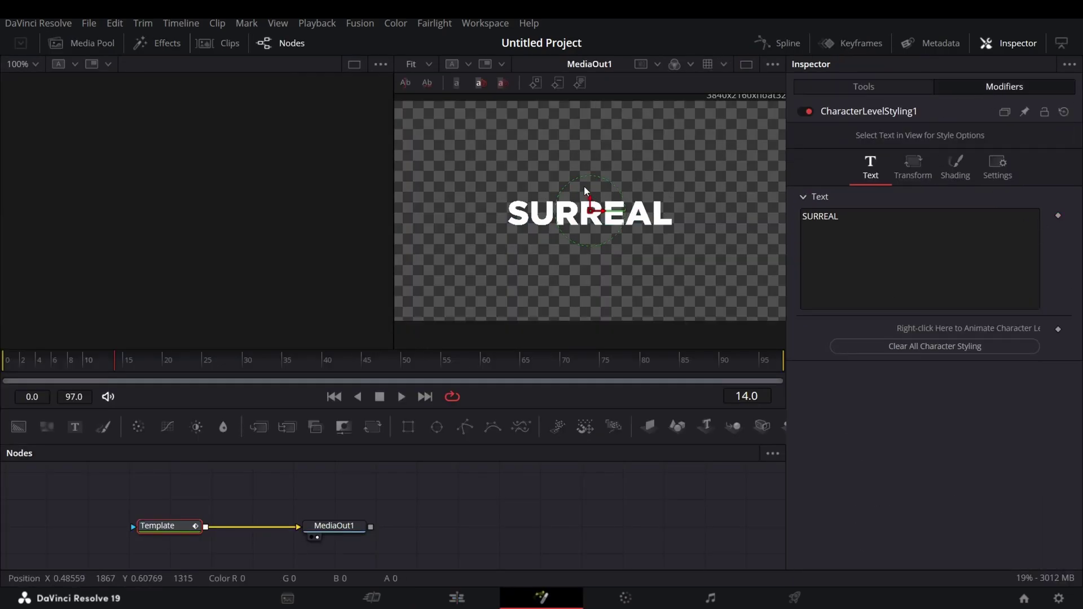
{"action": "left_click_drag", "start_coordinate": [585, 191], "coordinate": [675, 230]}
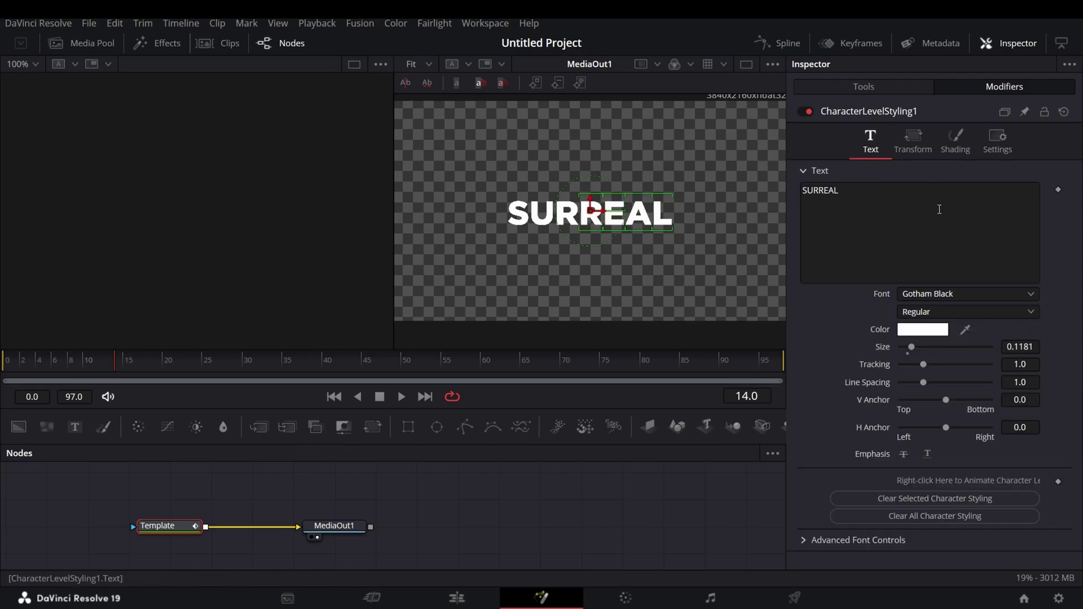
{"action": "left_click", "coordinate": [923, 330]}
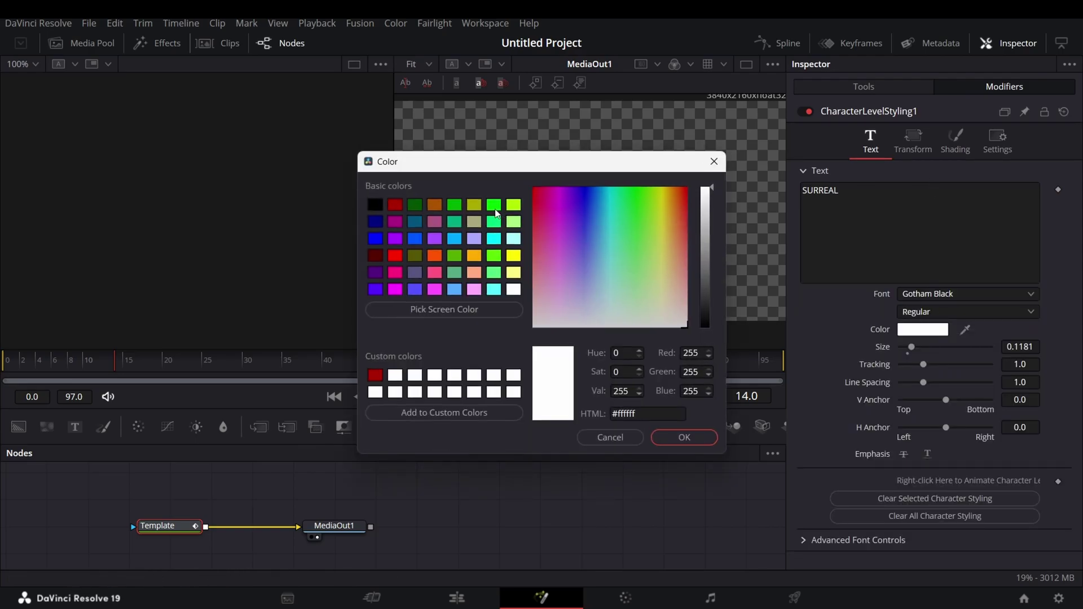
{"action": "left_click", "coordinate": [494, 206]}
{"action": "left_click", "coordinate": [683, 438]}
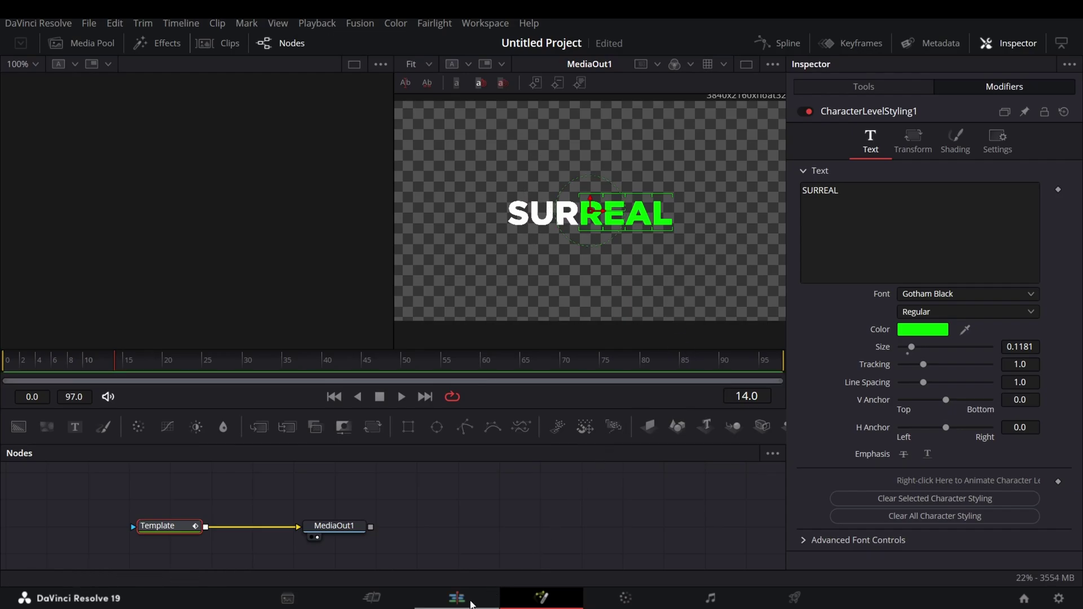
{"action": "left_click", "coordinate": [496, 597]}
{"action": "left_click_drag", "start_coordinate": [581, 418], "coordinate": [416, 415]}
{"action": "key", "text": "space"}
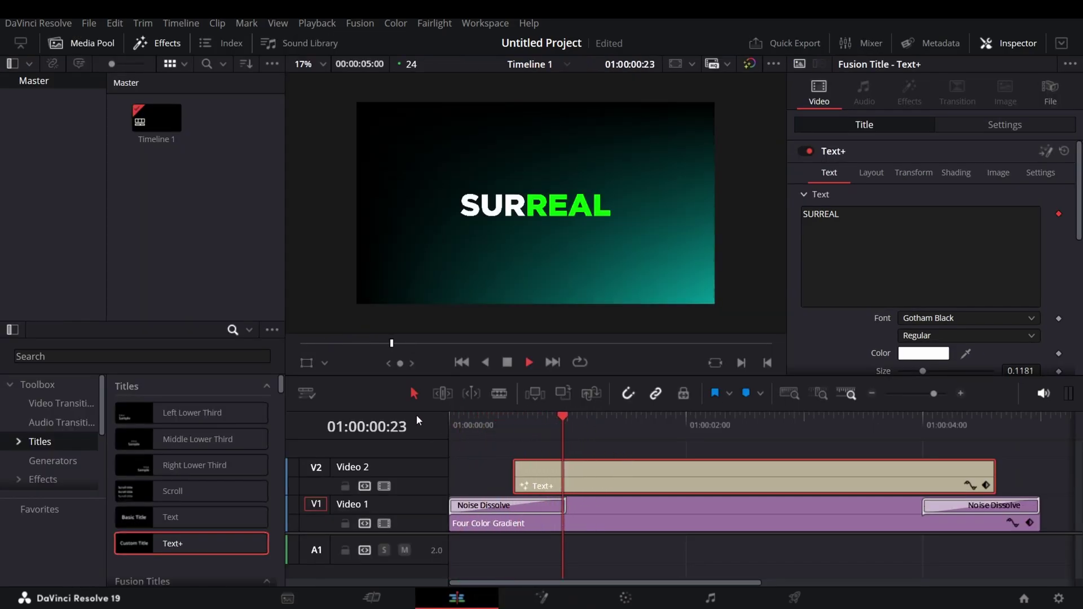
{"action": "left_click", "coordinate": [575, 420]}
{"action": "left_click", "coordinate": [519, 425]}
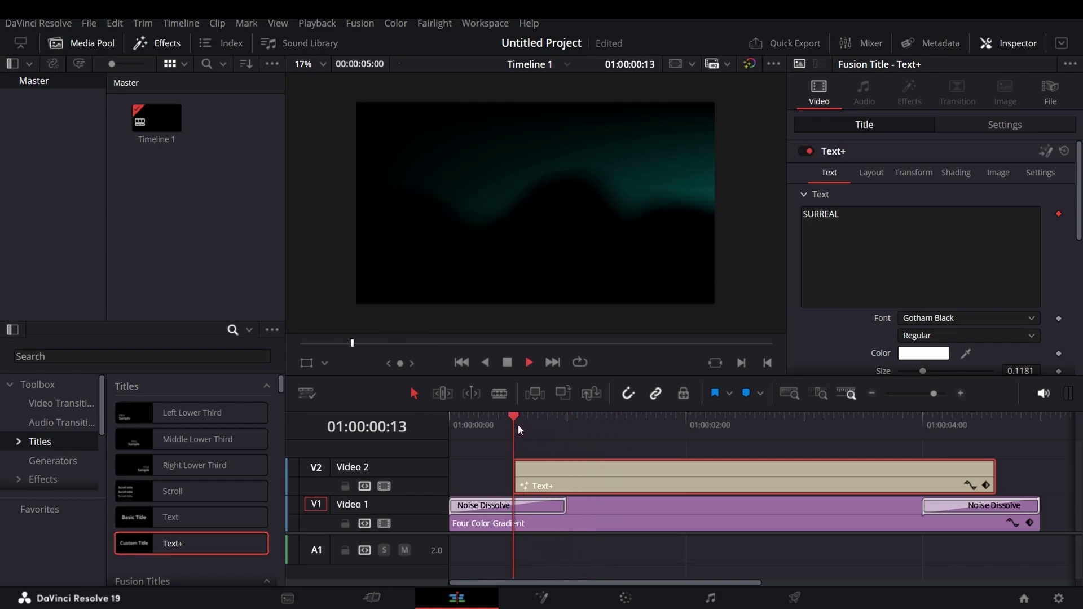
{"action": "key", "text": "space"}
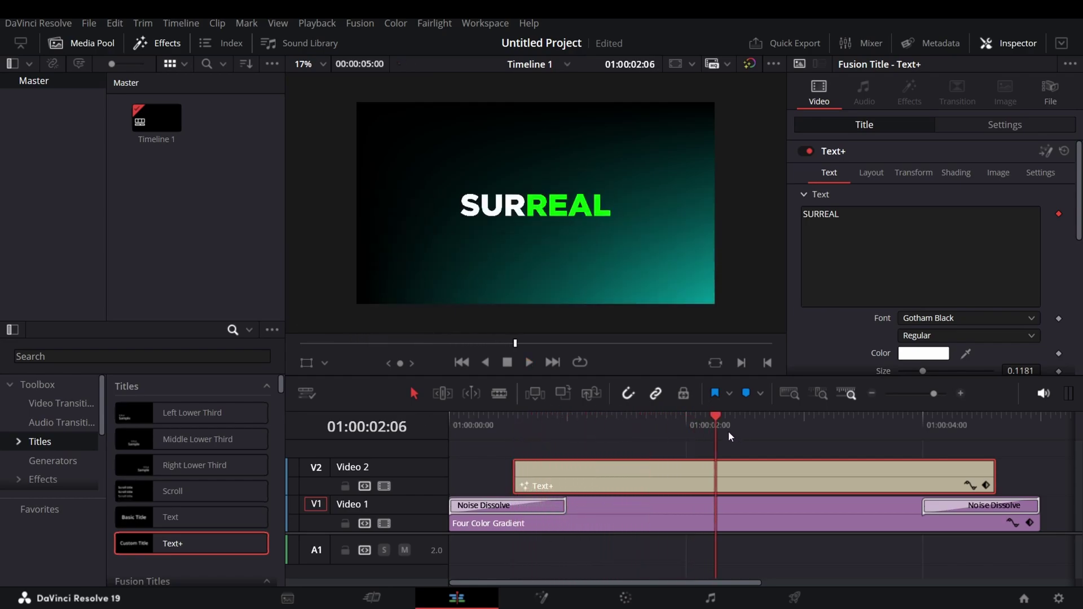
{"action": "left_click_drag", "start_coordinate": [729, 431], "coordinate": [925, 450]}
{"action": "key", "text": "space"}
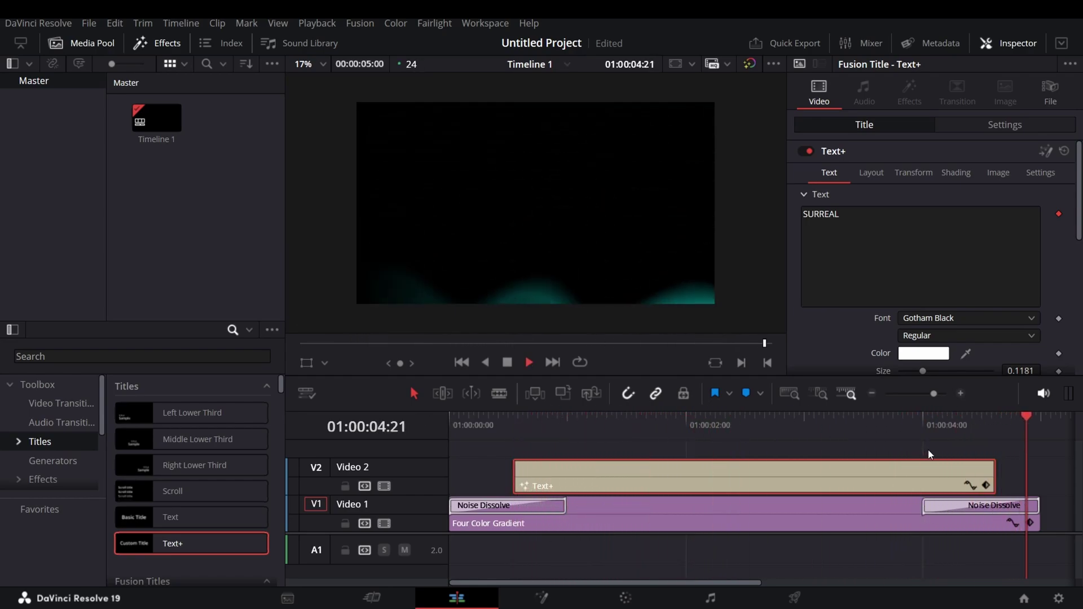
{"action": "left_click", "coordinate": [937, 428]}
{"action": "key", "text": "space"}
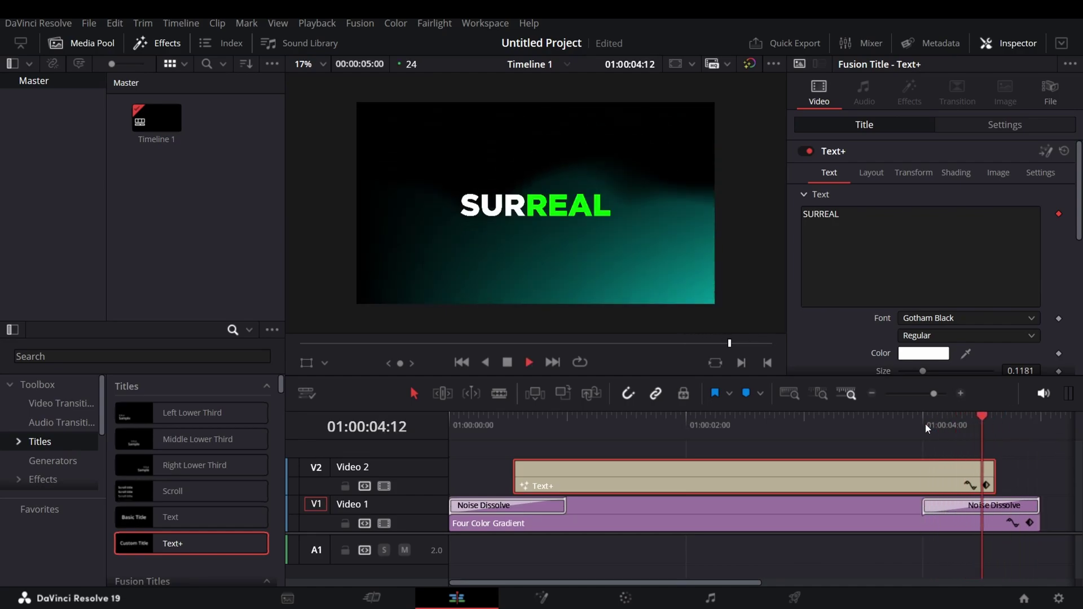
Step: In the title's opacity curve, apply easing to both the first and last keyframes
{"action": "left_click", "coordinate": [969, 484]}
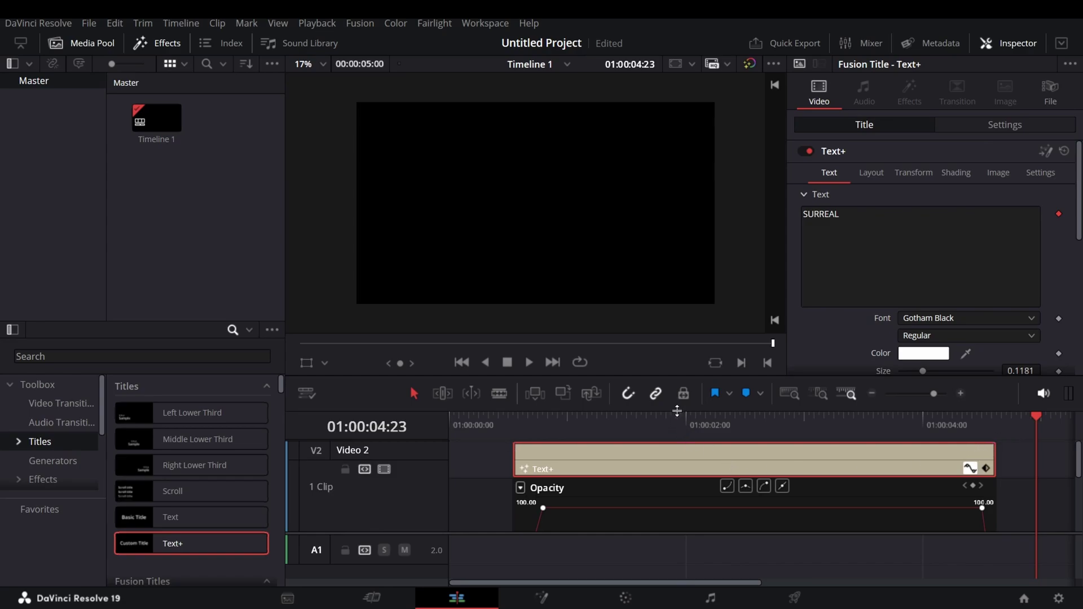
{"action": "left_click_drag", "start_coordinate": [678, 411], "coordinate": [659, 274]}
{"action": "scroll", "coordinate": [588, 373], "scroll_direction": "down", "scroll_amount": 2}
{"action": "scroll", "coordinate": [588, 373], "scroll_direction": "up", "scroll_amount": 2}
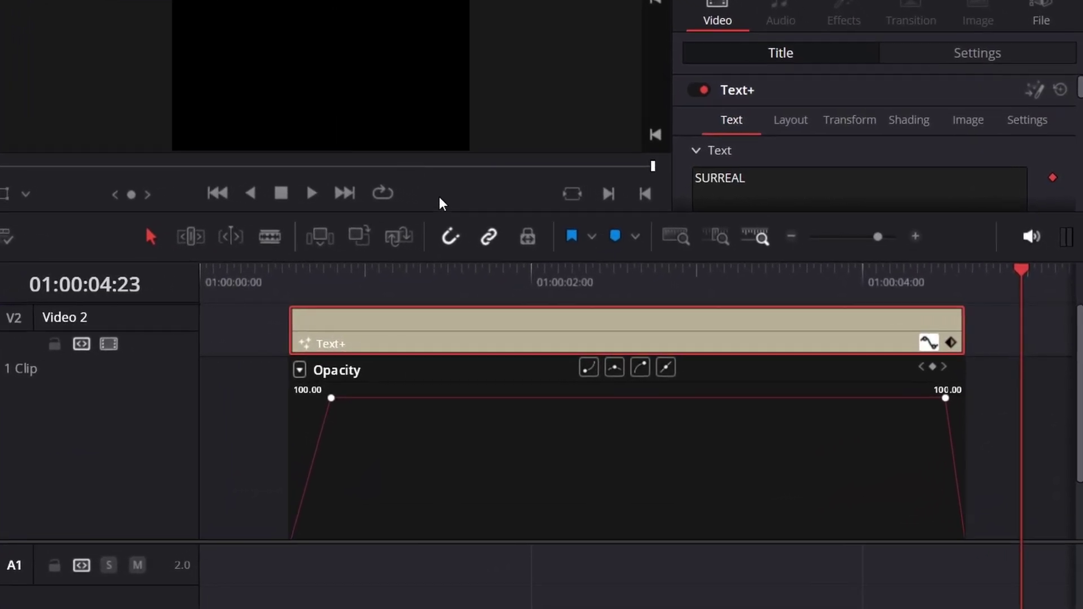
{"action": "left_click", "coordinate": [329, 398]}
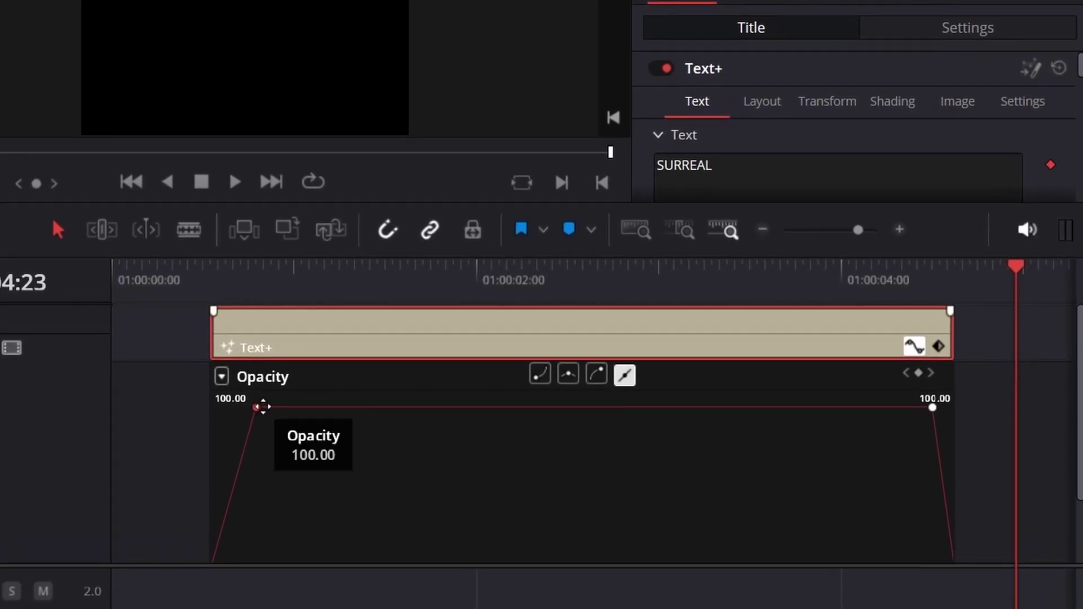
{"action": "left_click", "coordinate": [597, 375]}
{"action": "left_click", "coordinate": [933, 408]}
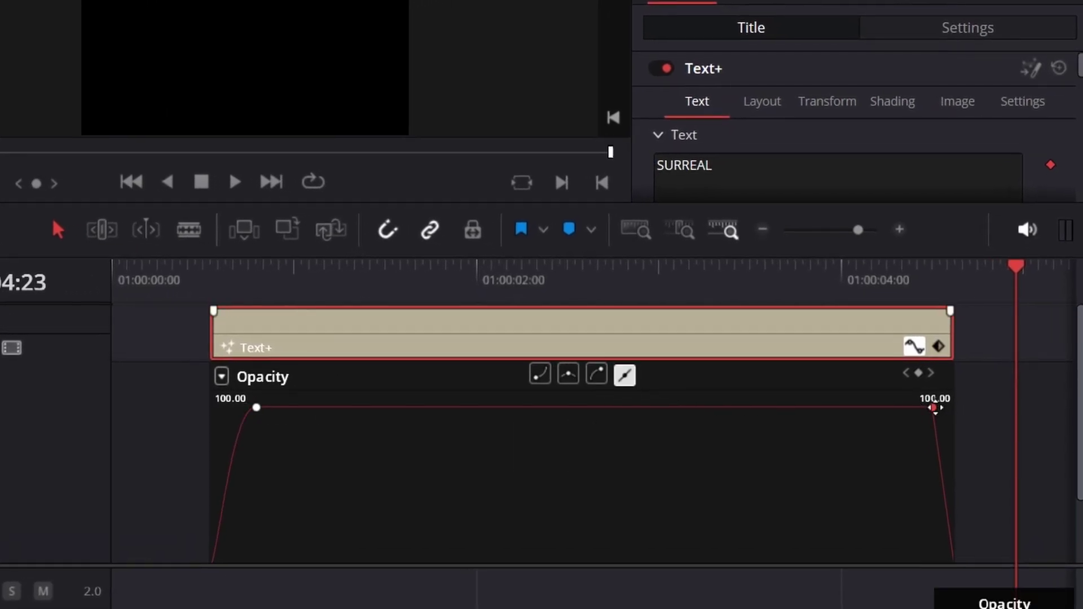
{"action": "left_click", "coordinate": [569, 375]}
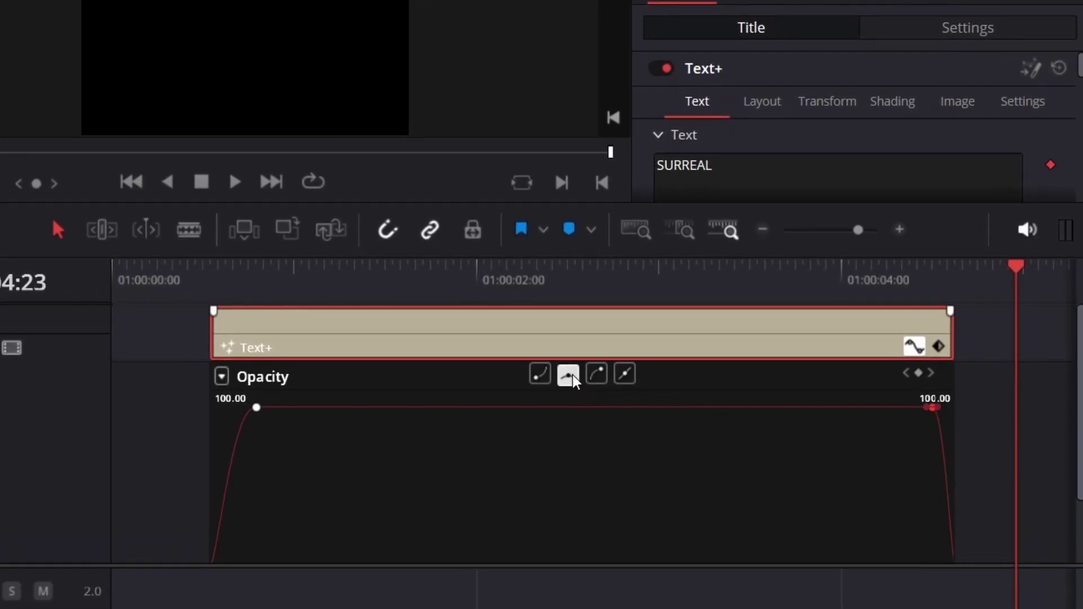
{"action": "left_click_drag", "start_coordinate": [1016, 285], "coordinate": [220, 308]}
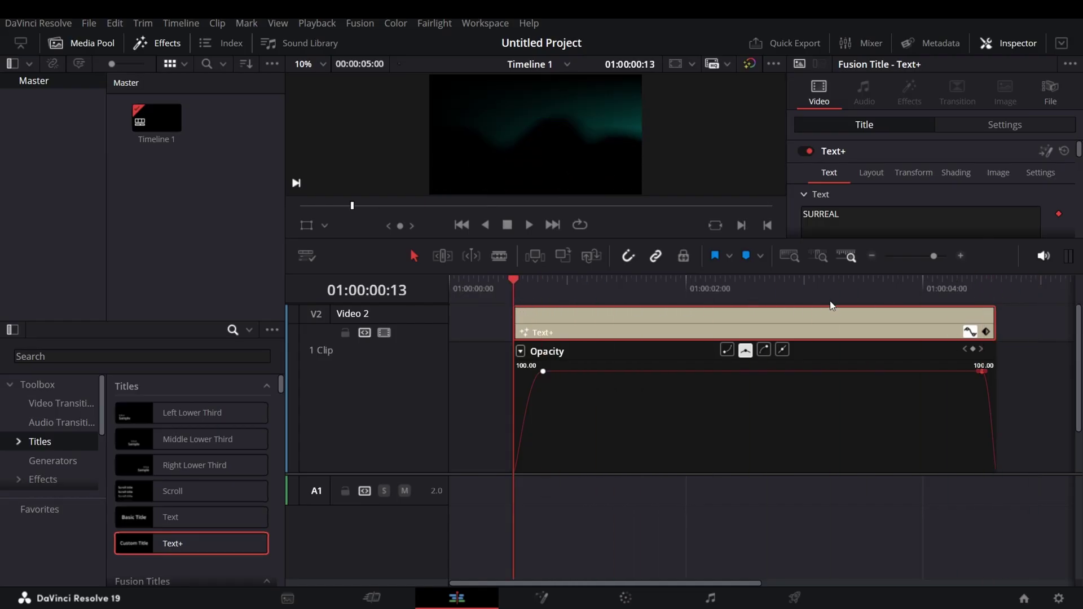
Step: Close the opacity curve, enlarge the viewer, and play the title's fade-in and fade-out
{"action": "left_click", "coordinate": [970, 331]}
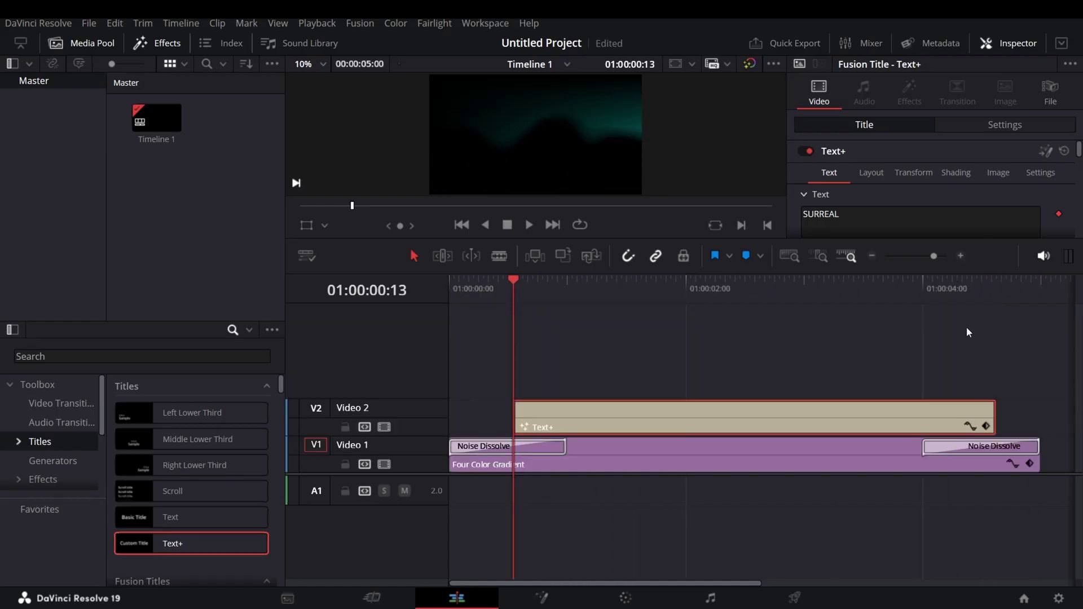
{"action": "left_click_drag", "start_coordinate": [615, 273], "coordinate": [618, 401]}
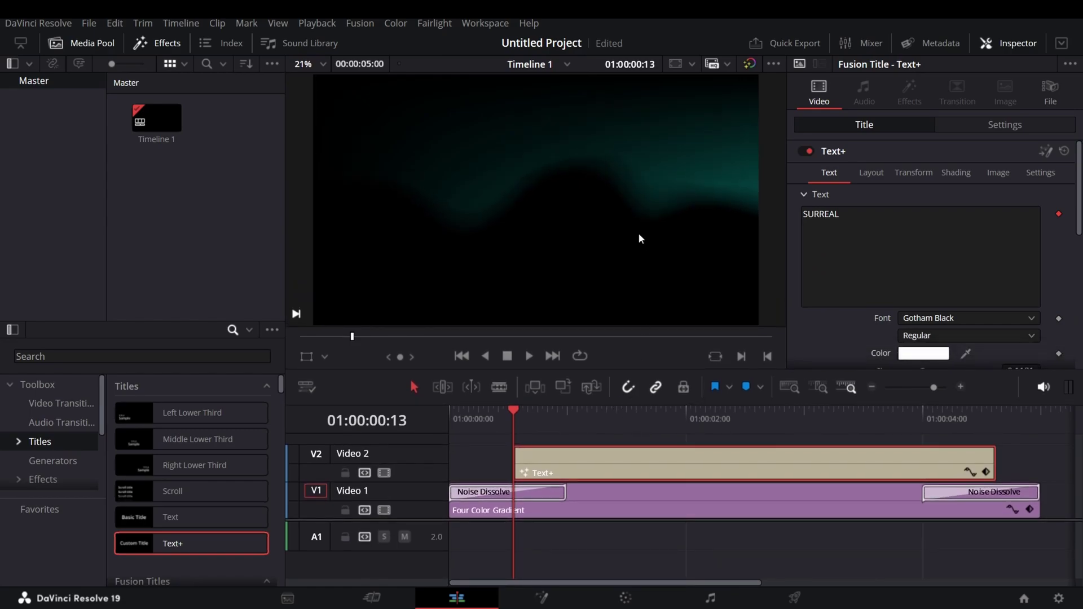
{"action": "left_click_drag", "start_coordinate": [511, 410], "coordinate": [433, 418]}
{"action": "key", "text": "space"}
{"action": "mouse_move", "coordinate": [527, 406]}
{"action": "left_mouse_down"}
{"action": "mouse_move", "coordinate": [616, 416]}
{"action": "mouse_move", "coordinate": [509, 414]}
{"action": "left_mouse_up"}
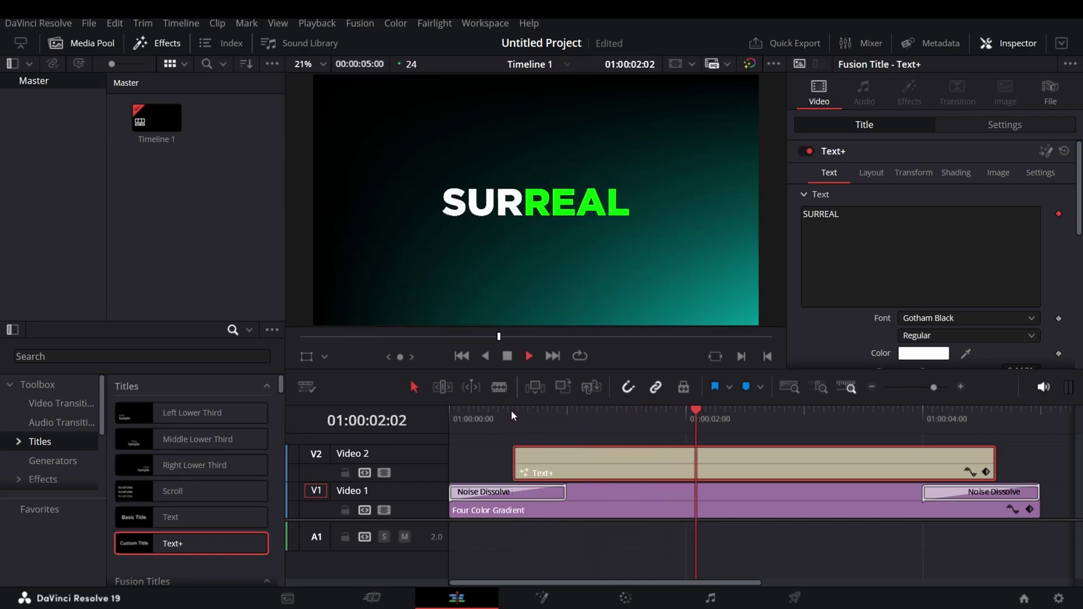
{"action": "left_click_drag", "start_coordinate": [923, 410], "coordinate": [925, 447]}
{"action": "key", "text": "space"}
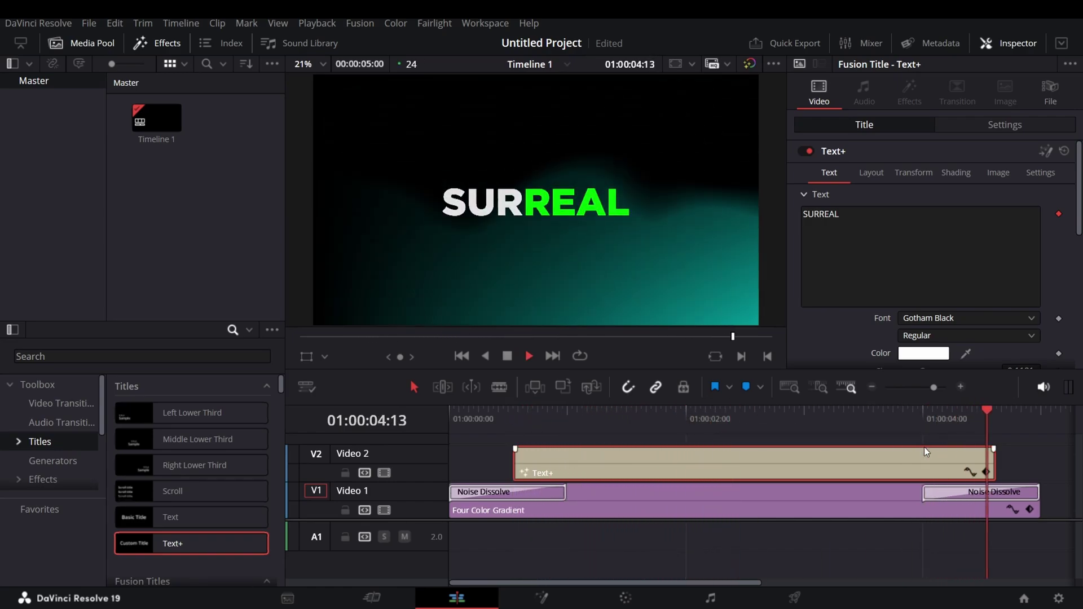